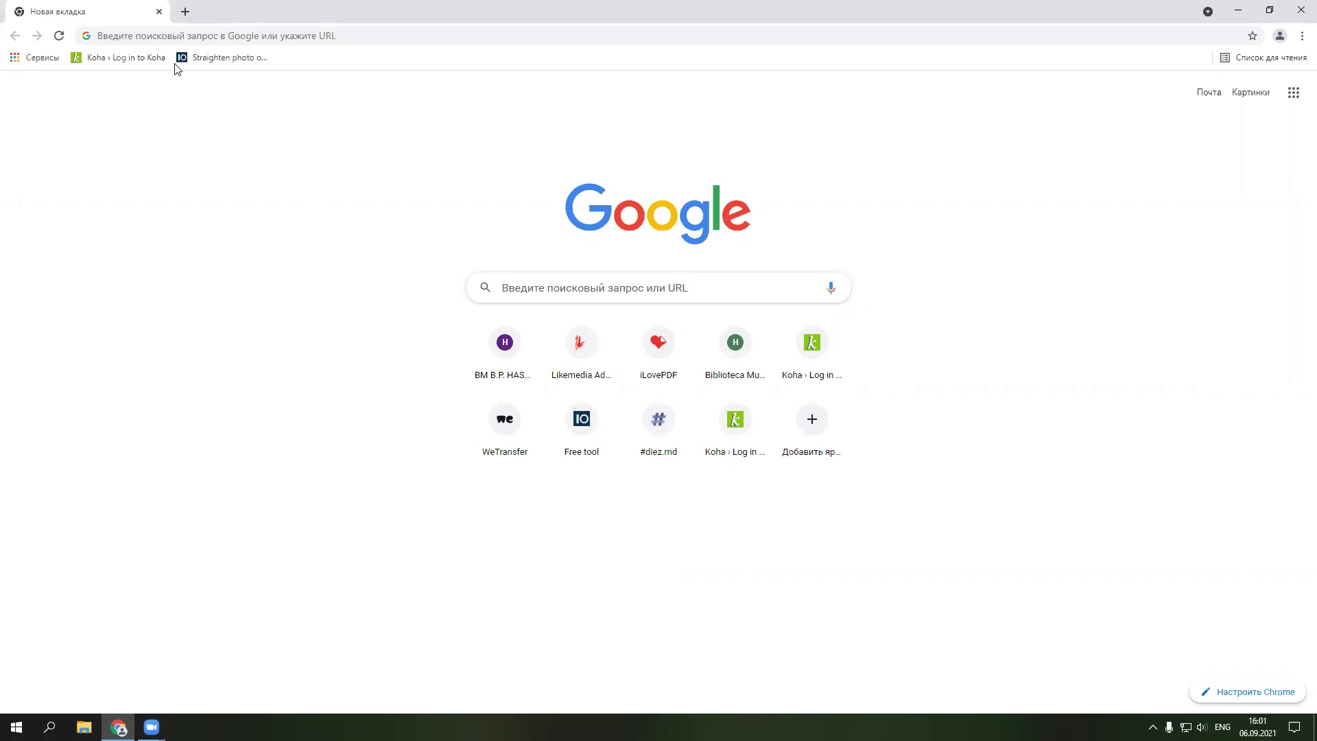
# - Load opac.hasdeu.md and open the 'Register here' new-reader account form
pyautogui.click(181, 39)
pyautogui.write('o')
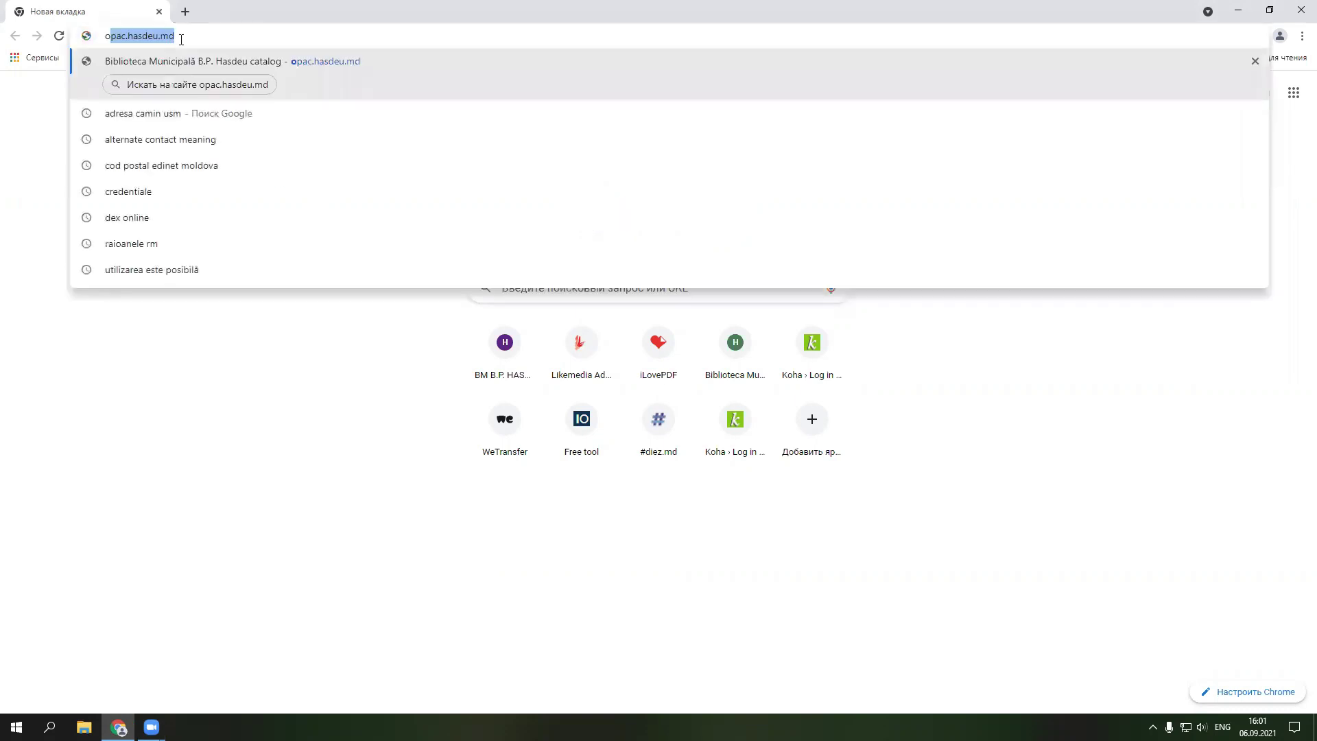
pyautogui.write('pac.hasdeu.md')
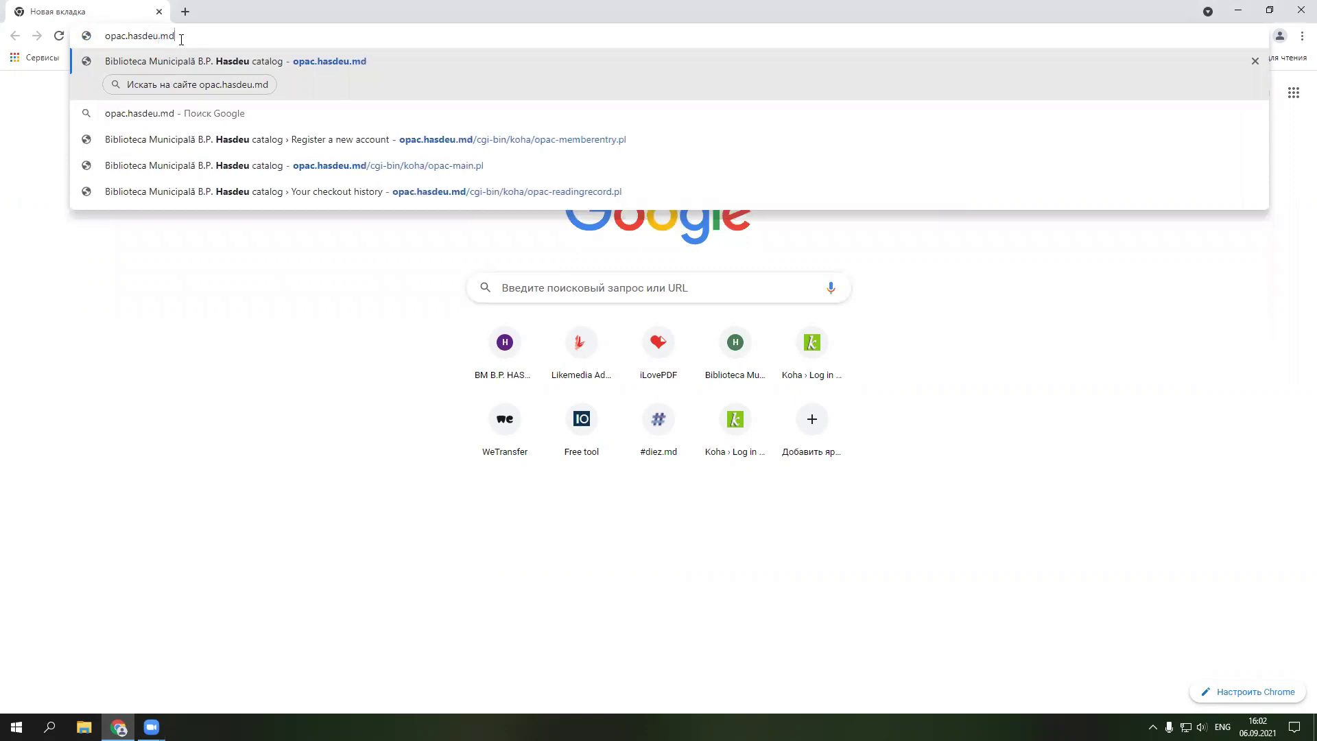
pyautogui.press('Return')
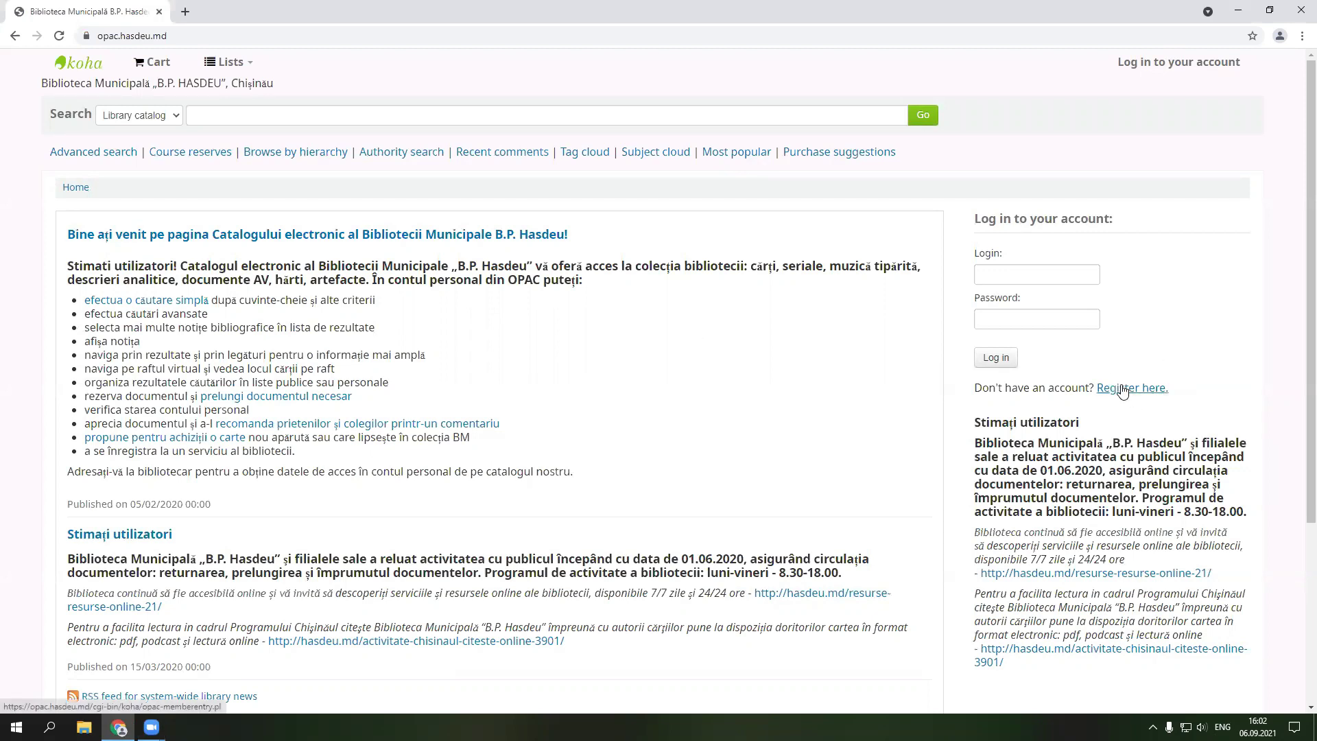
pyautogui.click(1121, 390)
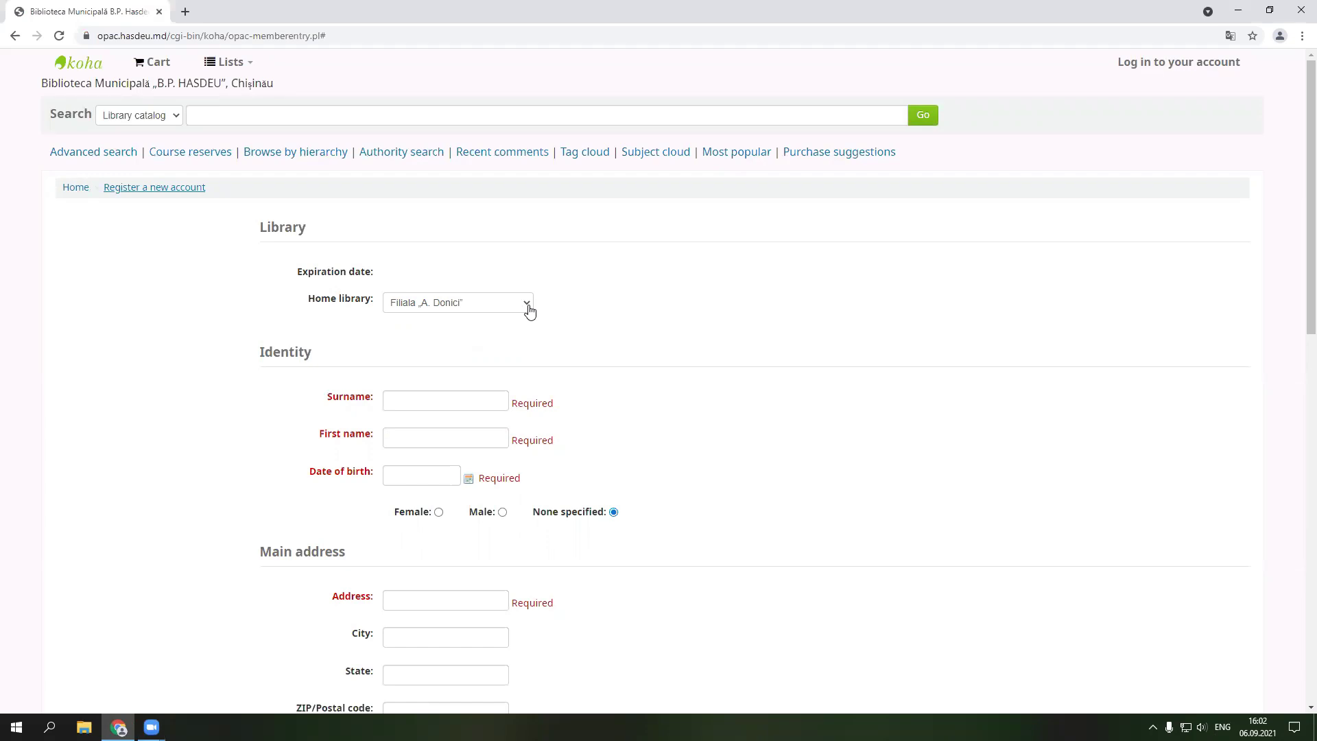
# - Choose Filiala Alba Iulia as home library and enter the reader's surname and first name
pyautogui.click(529, 311)
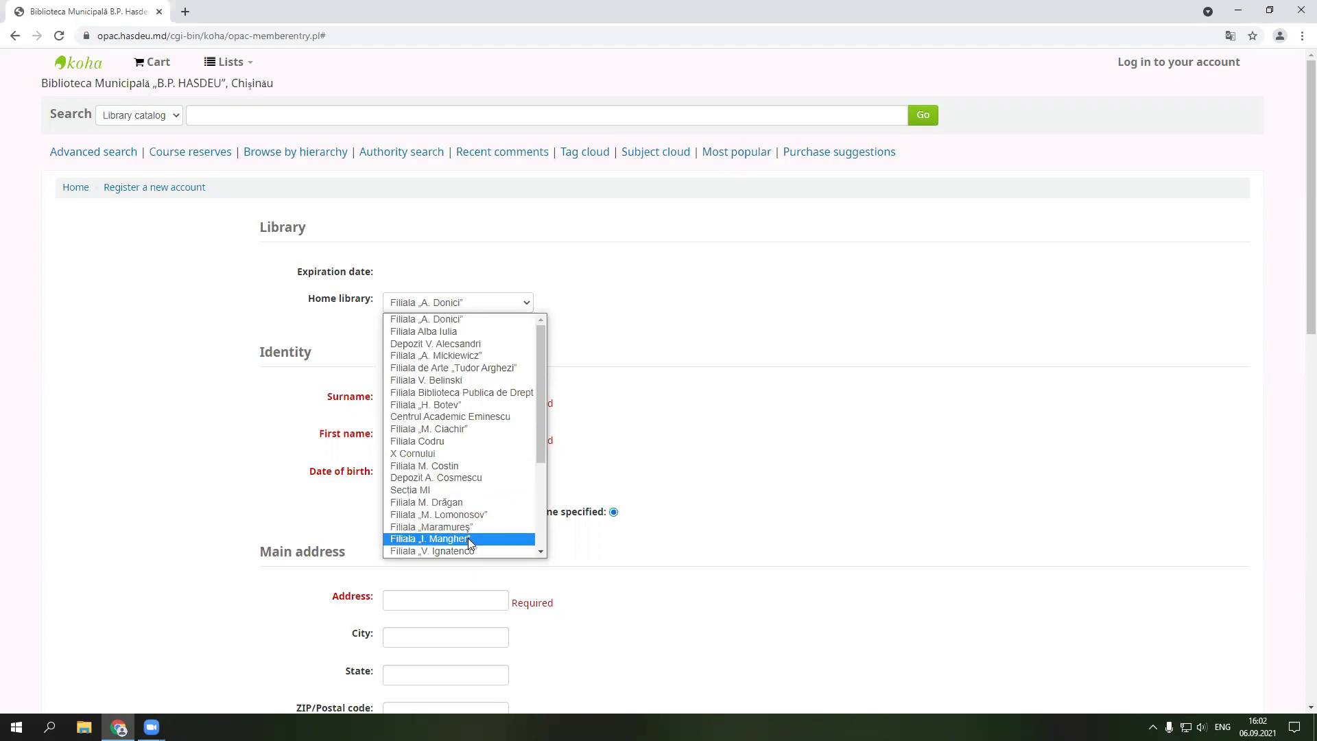
pyautogui.click(455, 333)
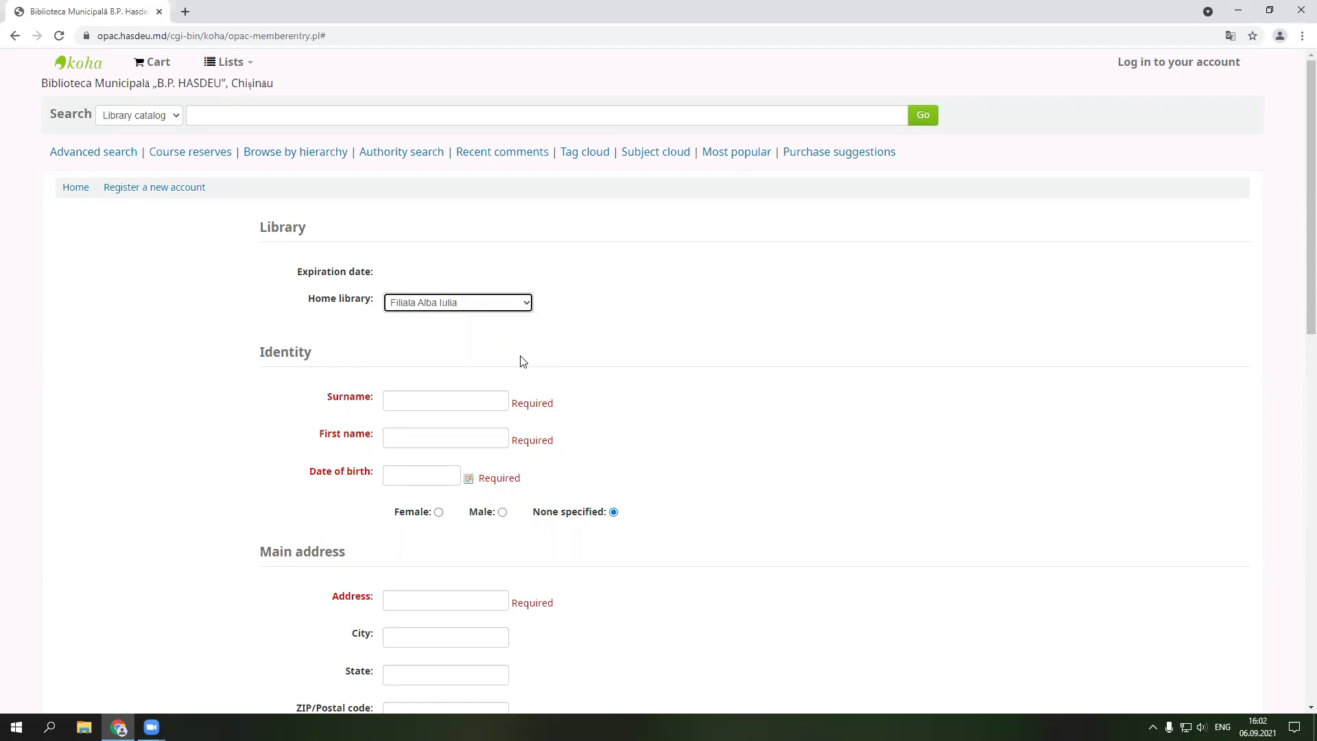
pyautogui.click(433, 399)
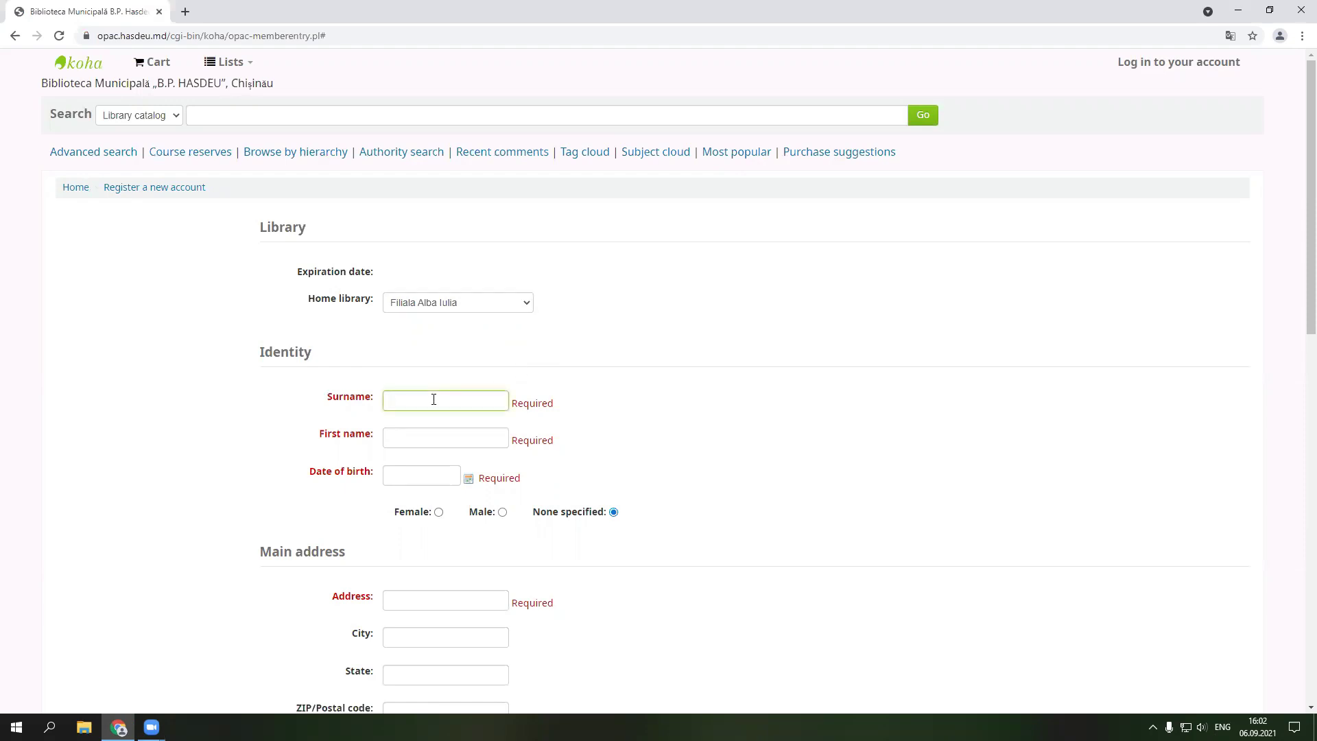
pyautogui.click(428, 436)
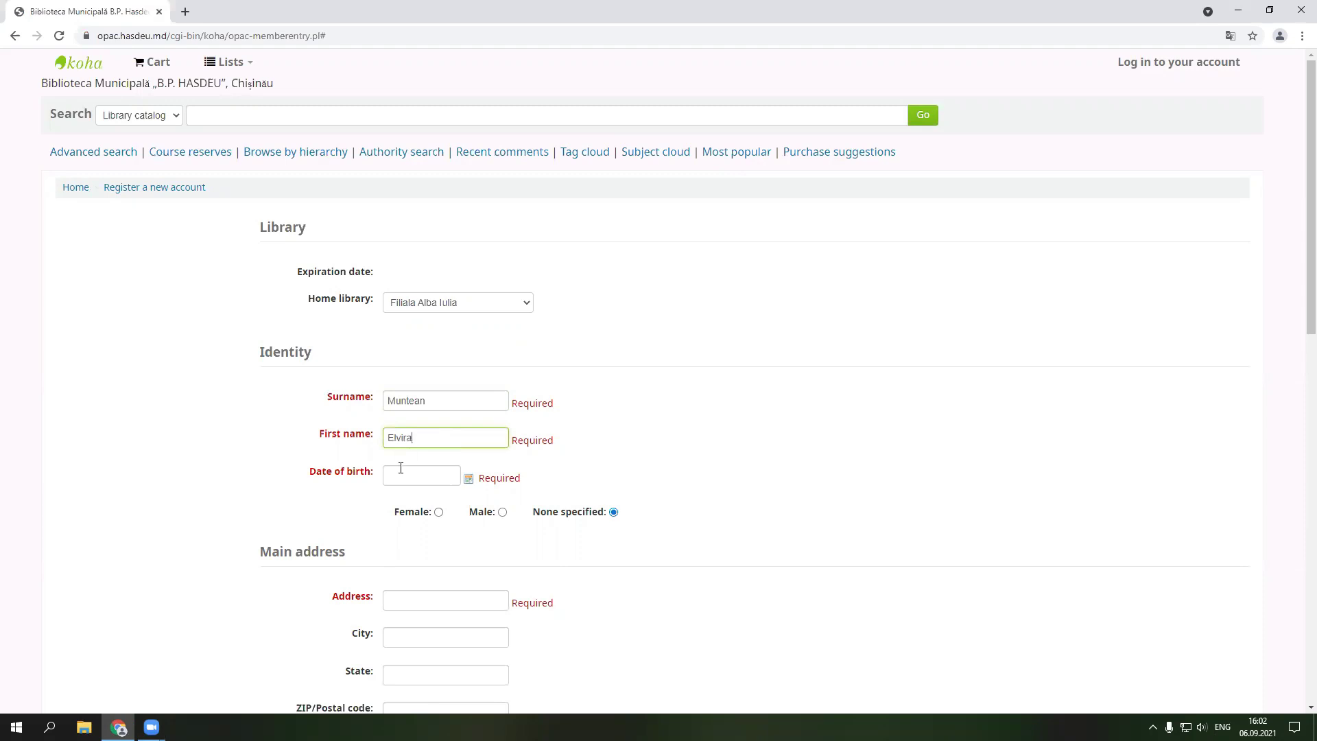
# - Set the reader's date of birth in the calendar and mark her gender as Female
pyautogui.click(400, 473)
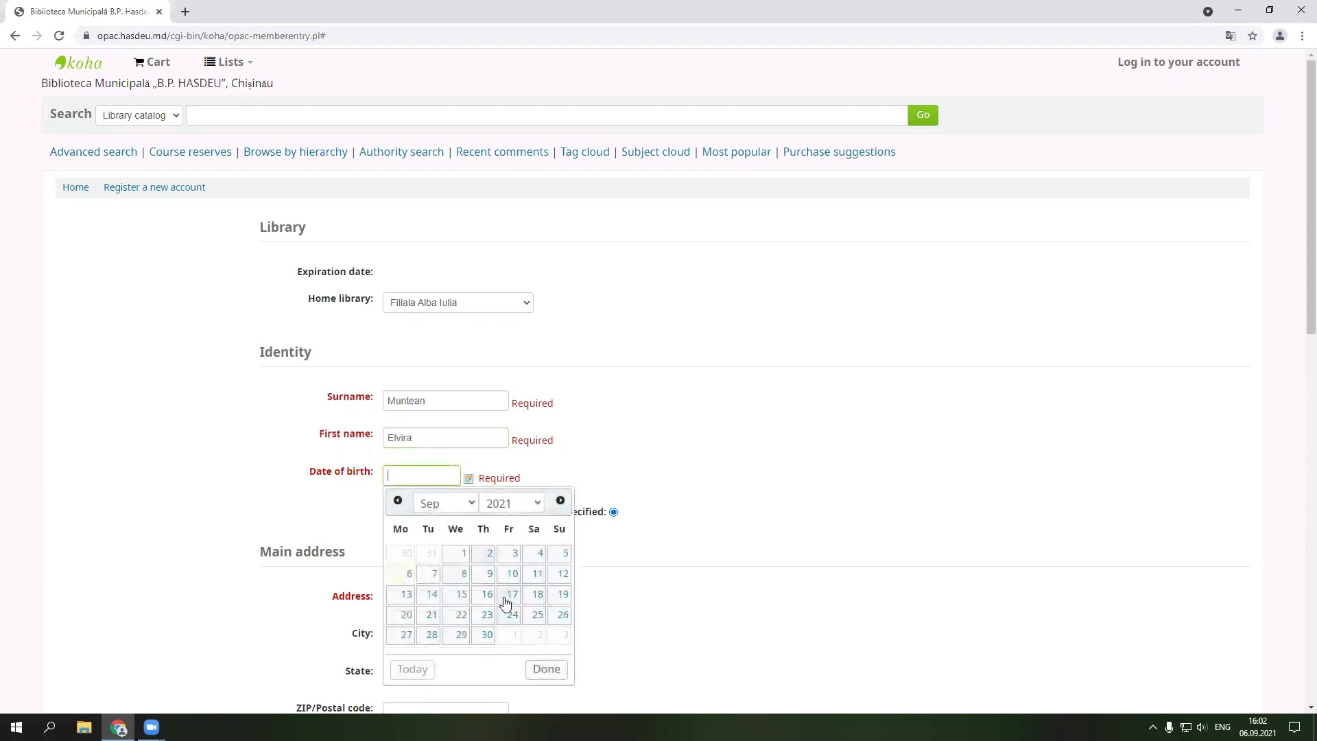
pyautogui.click(534, 616)
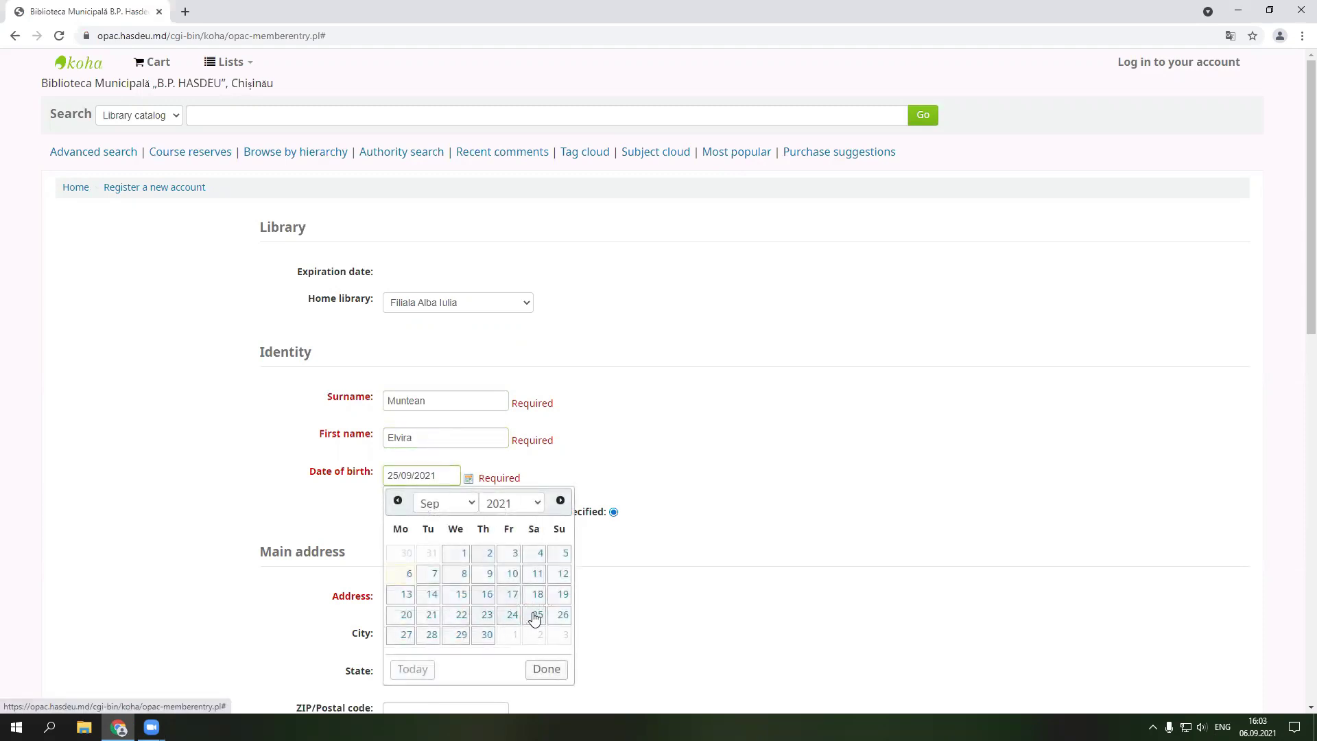
pyautogui.click(449, 476)
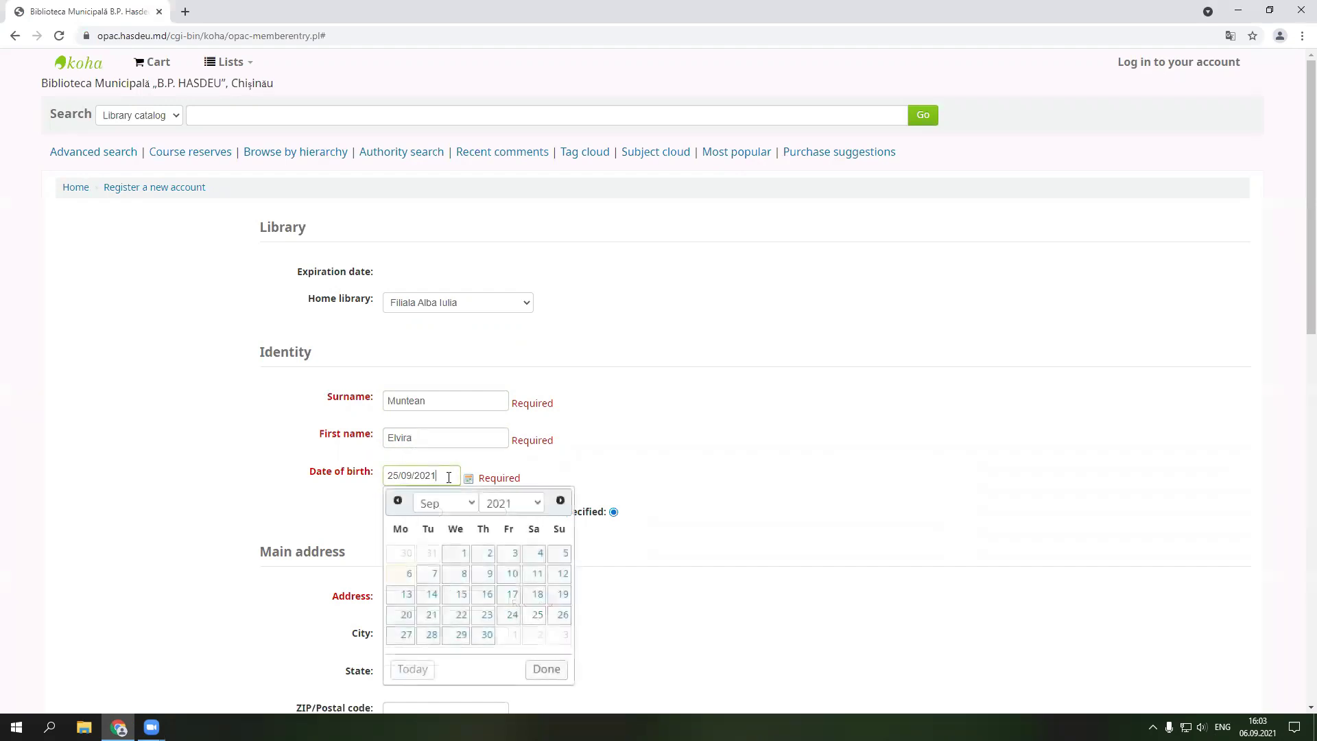
pyautogui.click(523, 504)
pyautogui.scroll(8, 513, 398)
pyautogui.scroll(5, 513, 398)
pyautogui.scroll(5, 509, 350)
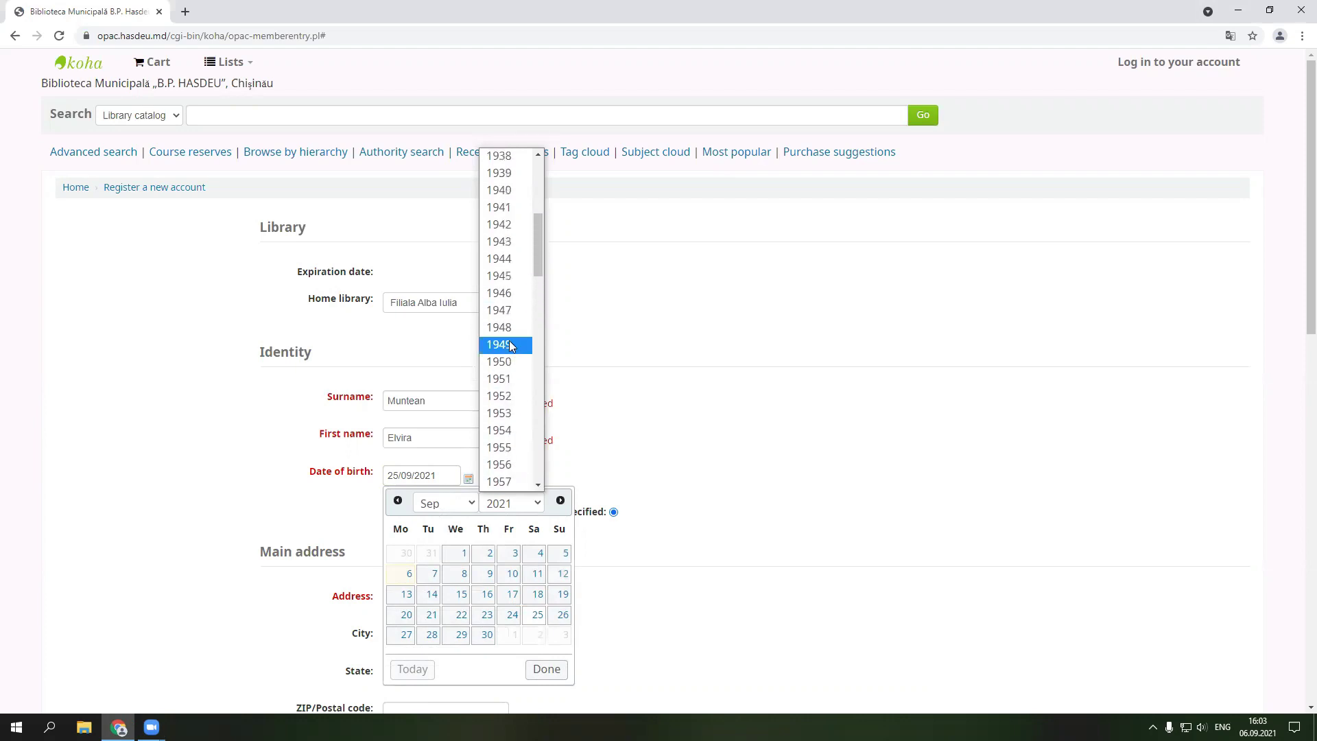
pyautogui.scroll(-10, 511, 357)
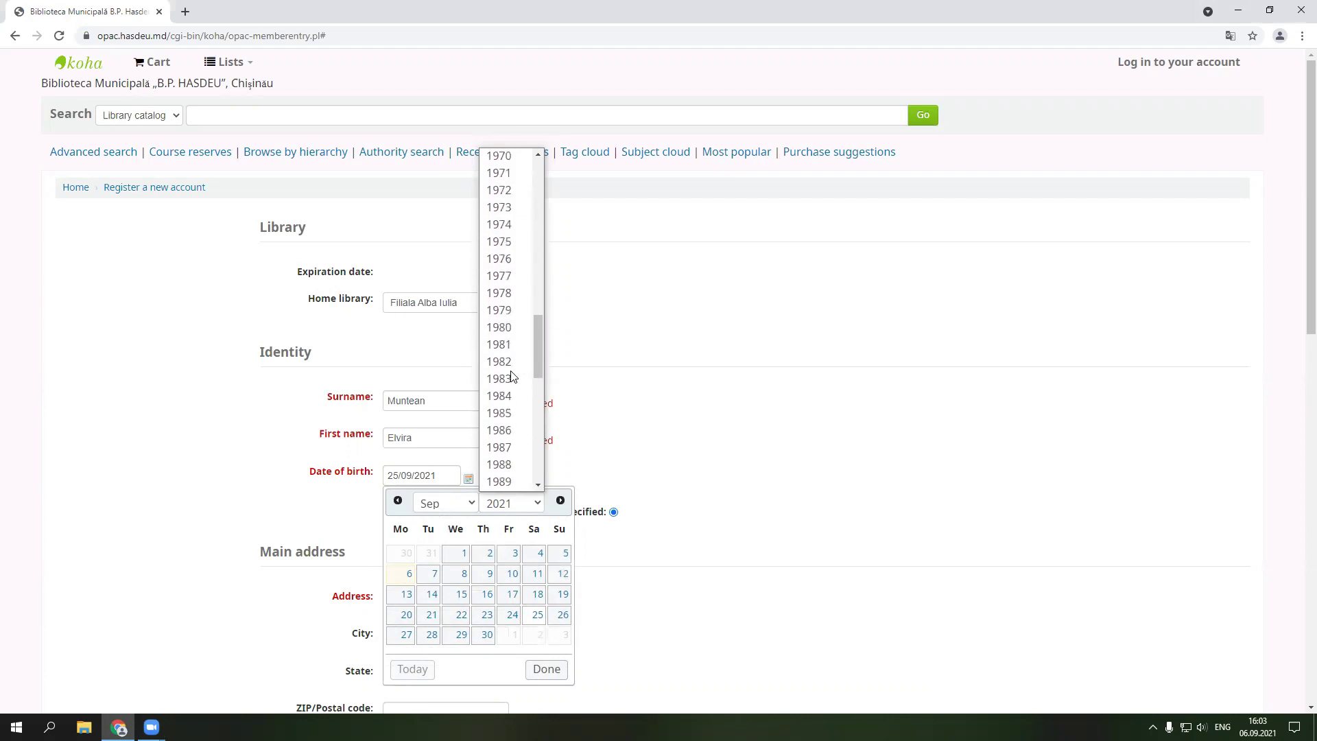
pyautogui.scroll(-5, 512, 376)
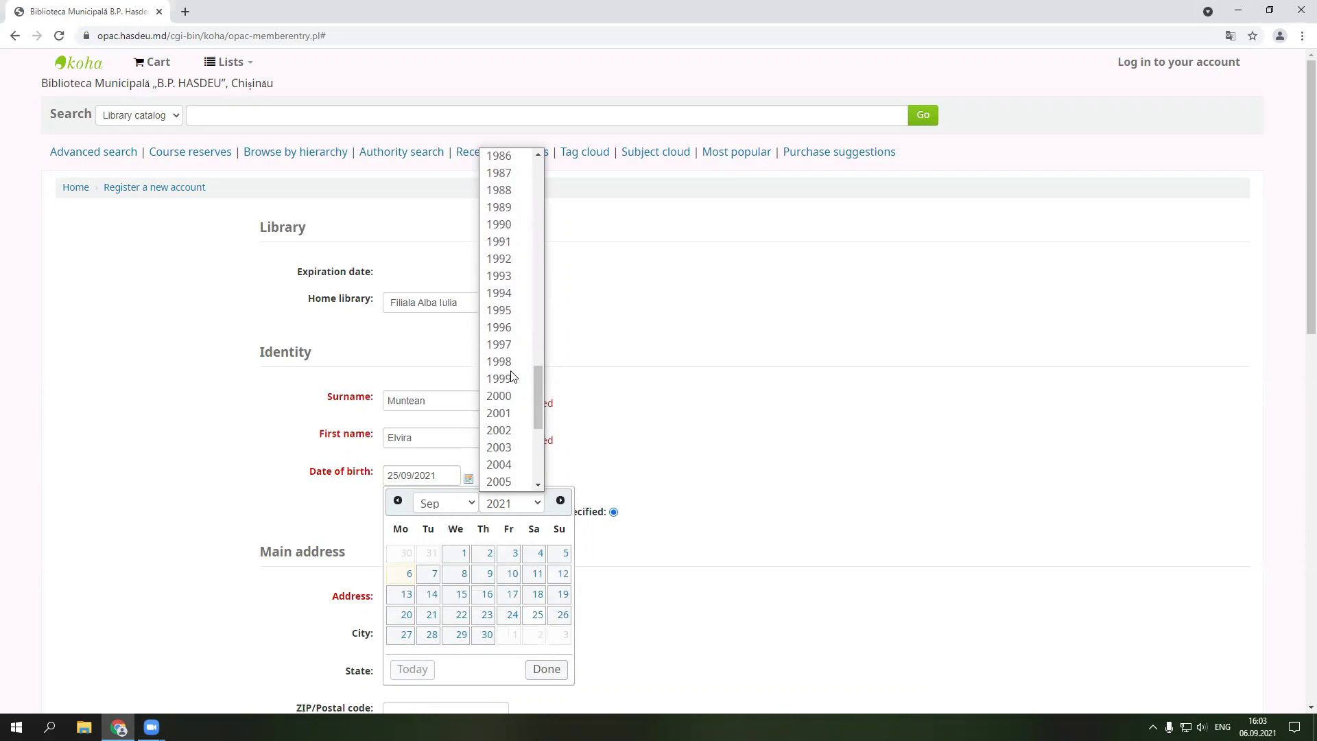
pyautogui.click(511, 260)
pyautogui.click(465, 507)
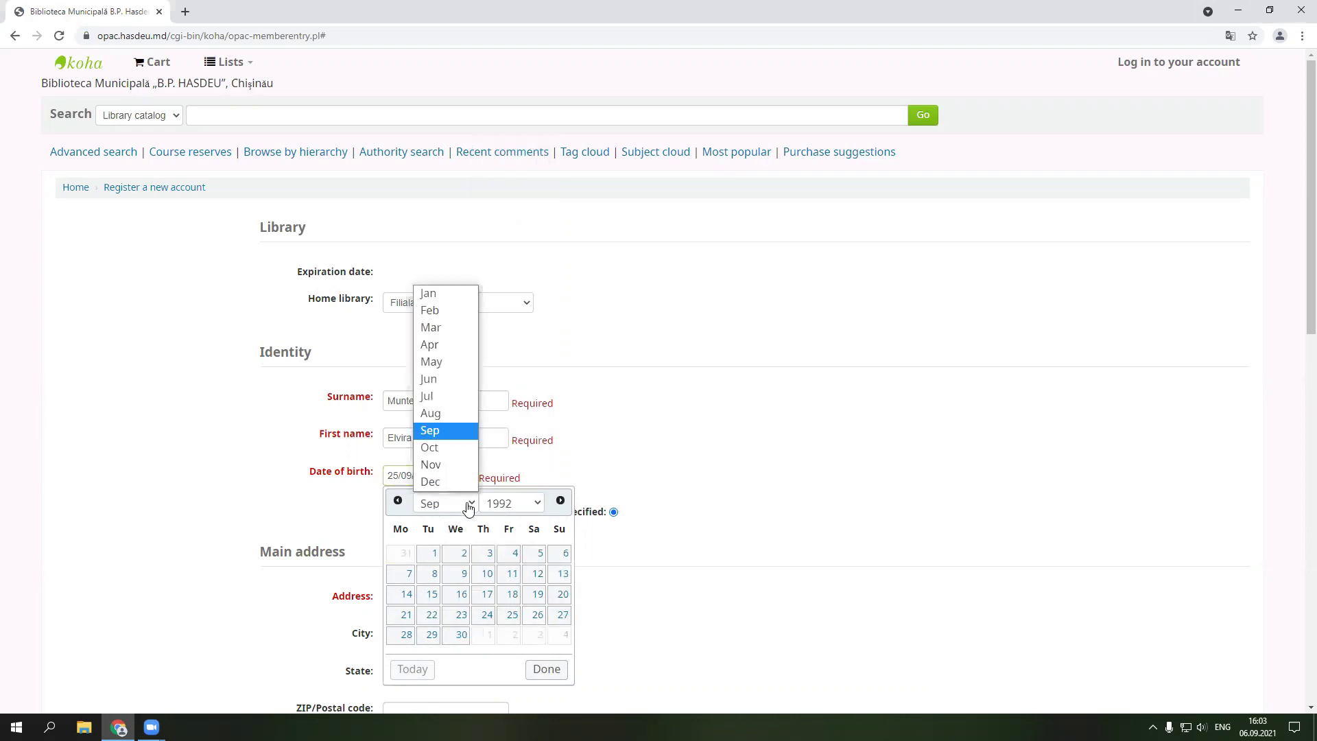
pyautogui.click(432, 293)
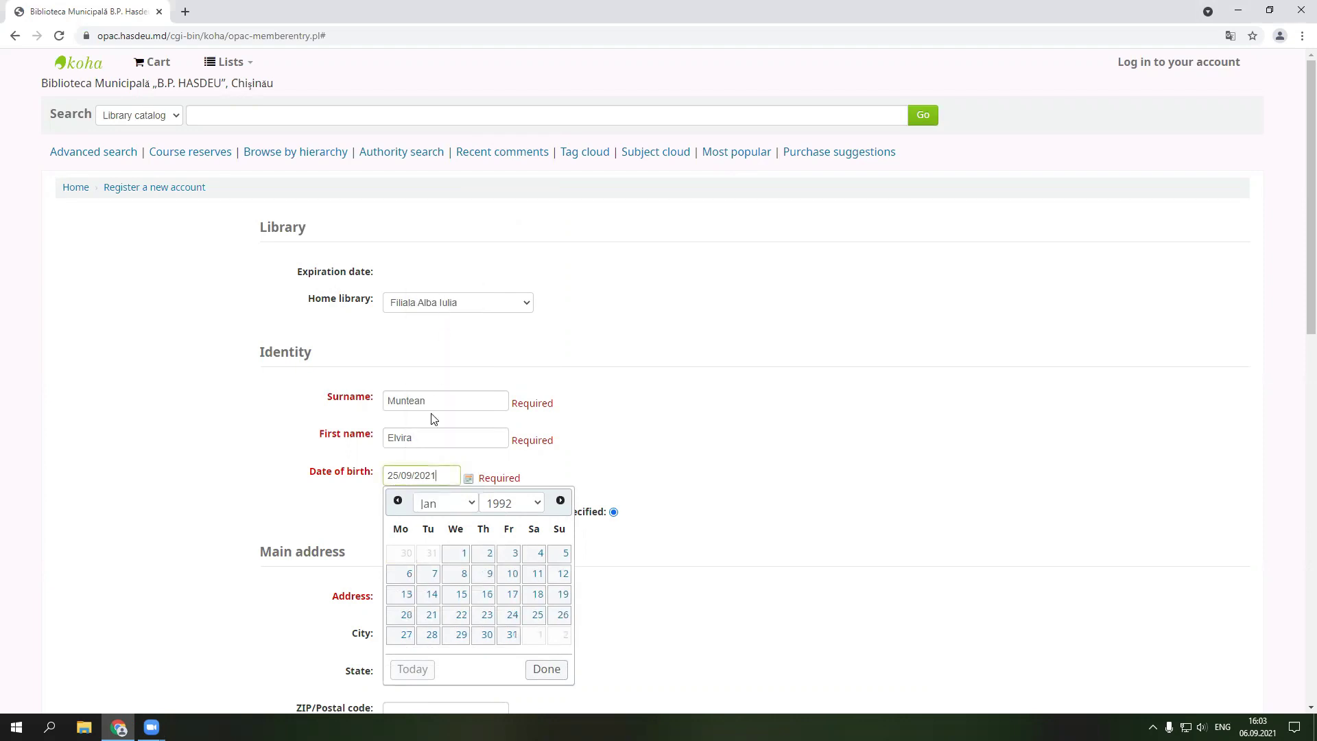
pyautogui.click(547, 669)
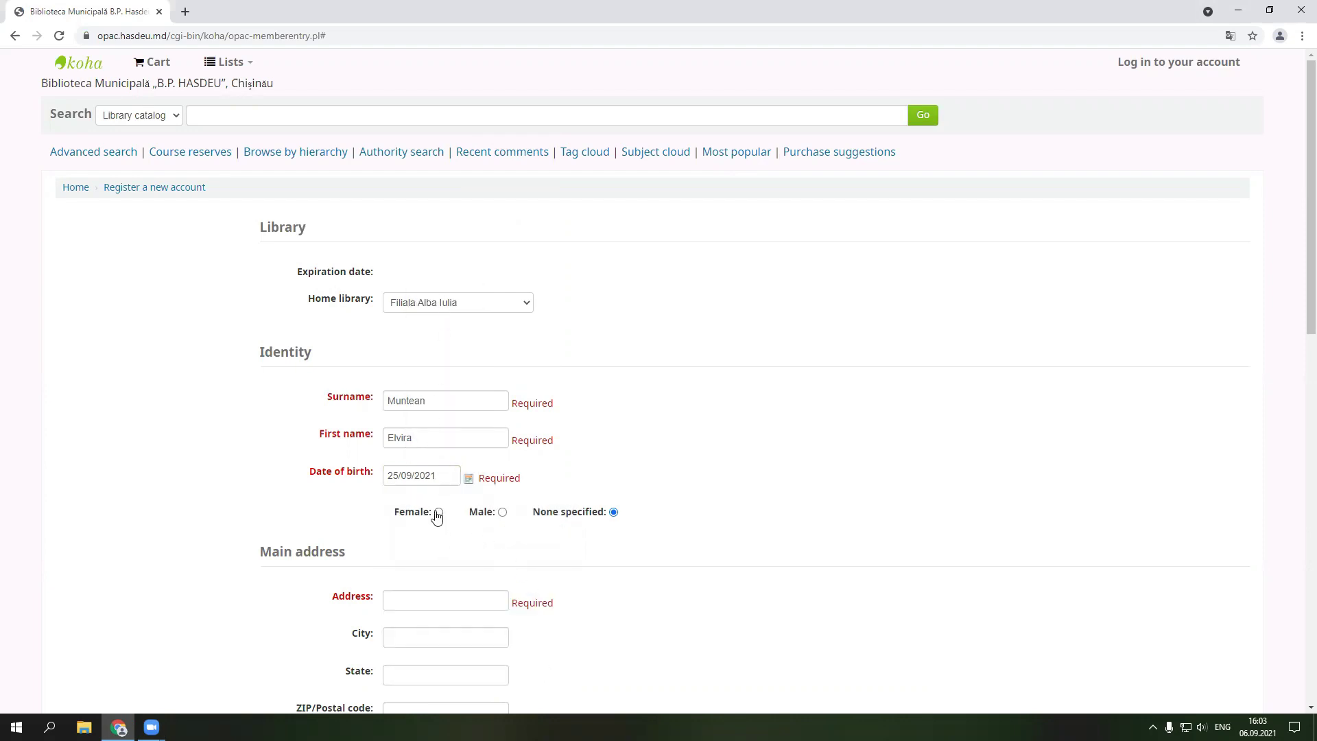
pyautogui.click(438, 515)
# - Enter the reader's street, city, state, postal code and country Republica Moldova as main address
pyautogui.scroll(-4, 587, 546)
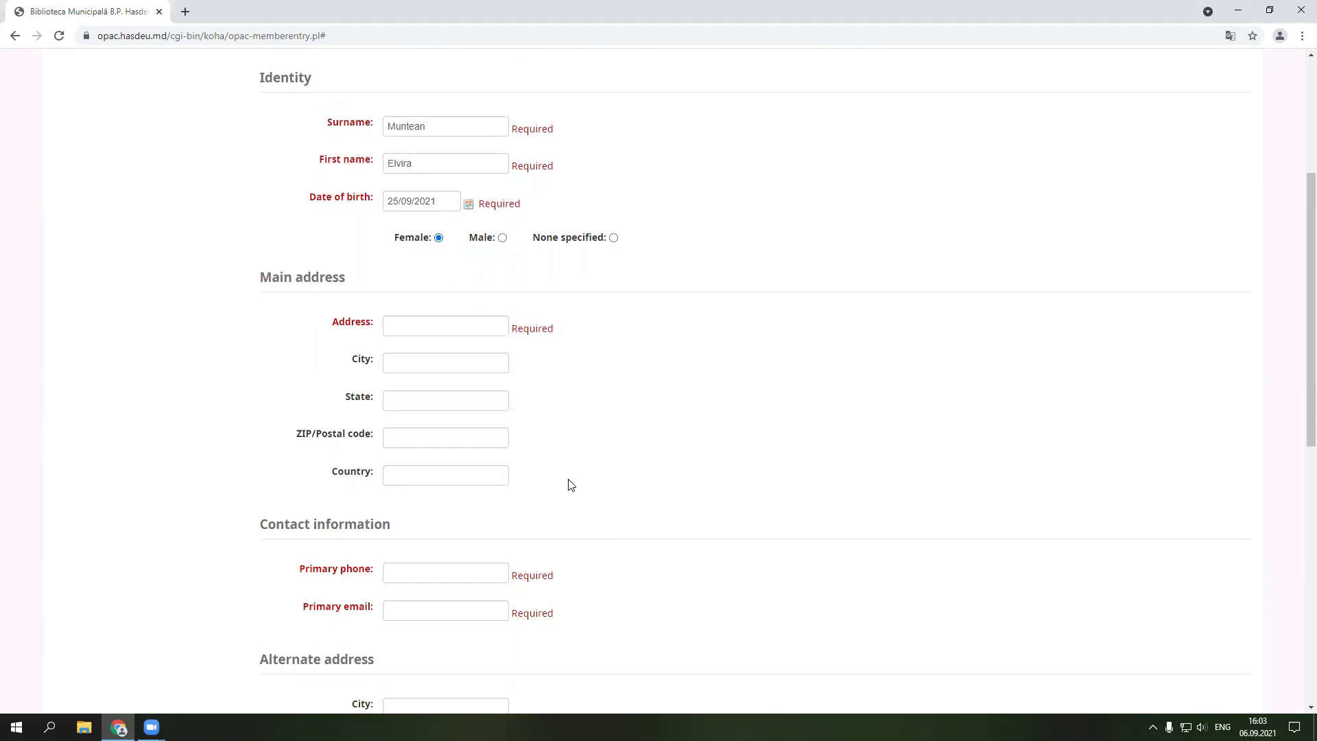
pyautogui.click(417, 323)
pyautogui.click(419, 360)
pyautogui.write('Edinet')
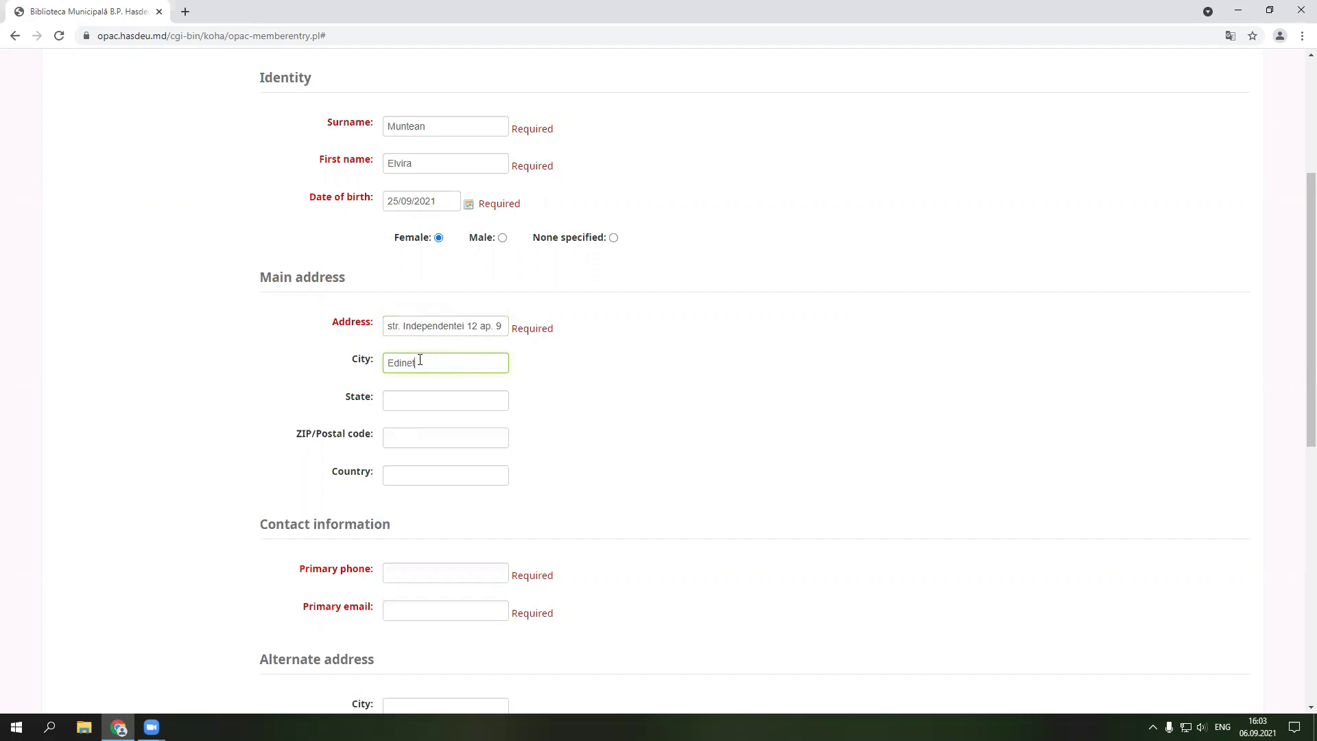
pyautogui.click(427, 395)
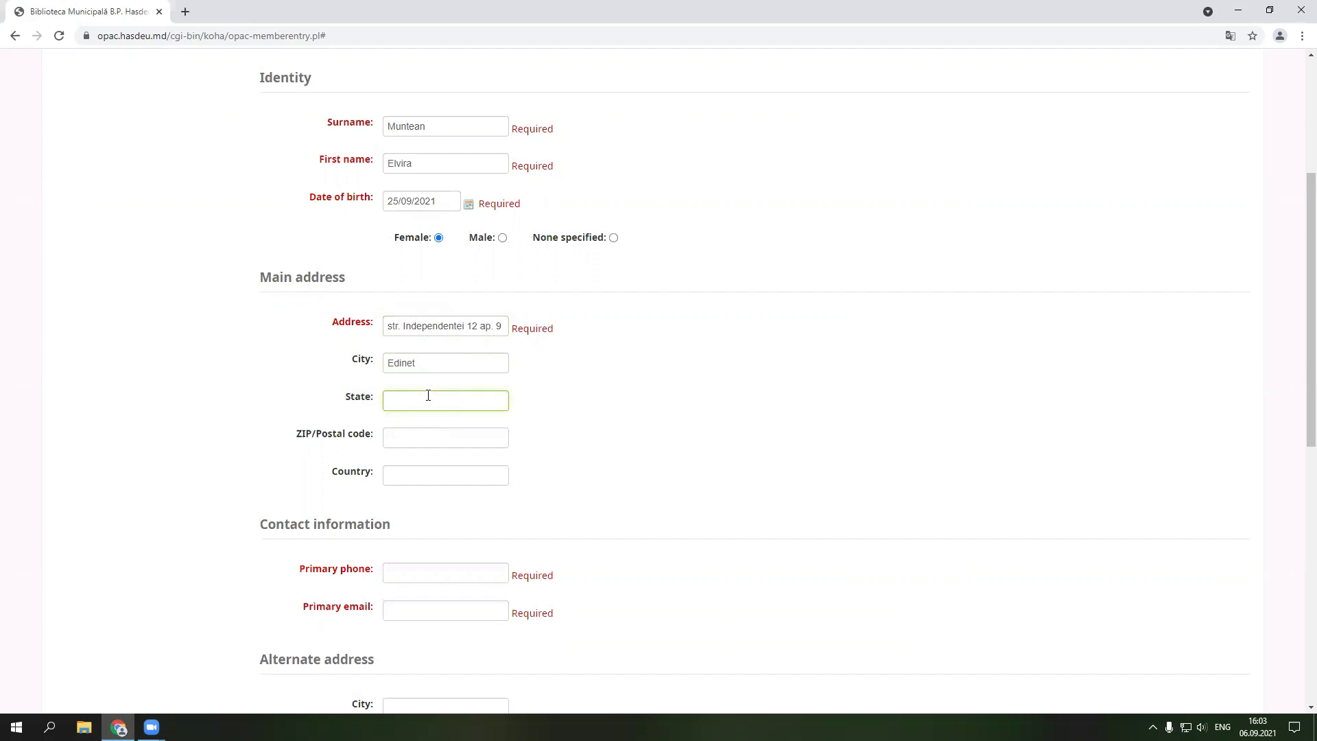
pyautogui.write('Edinet')
pyautogui.click(405, 437)
pyautogui.write('4601')
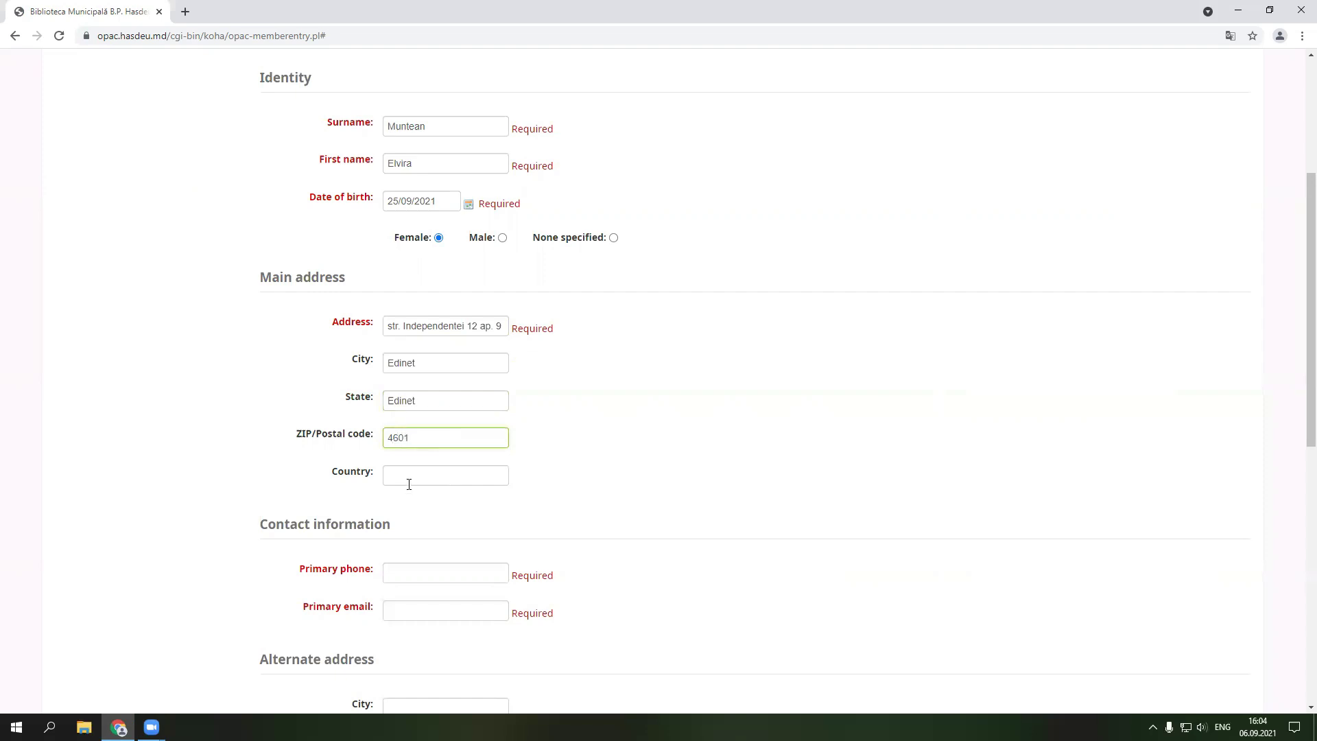
pyautogui.click(414, 477)
pyautogui.write('Rep')
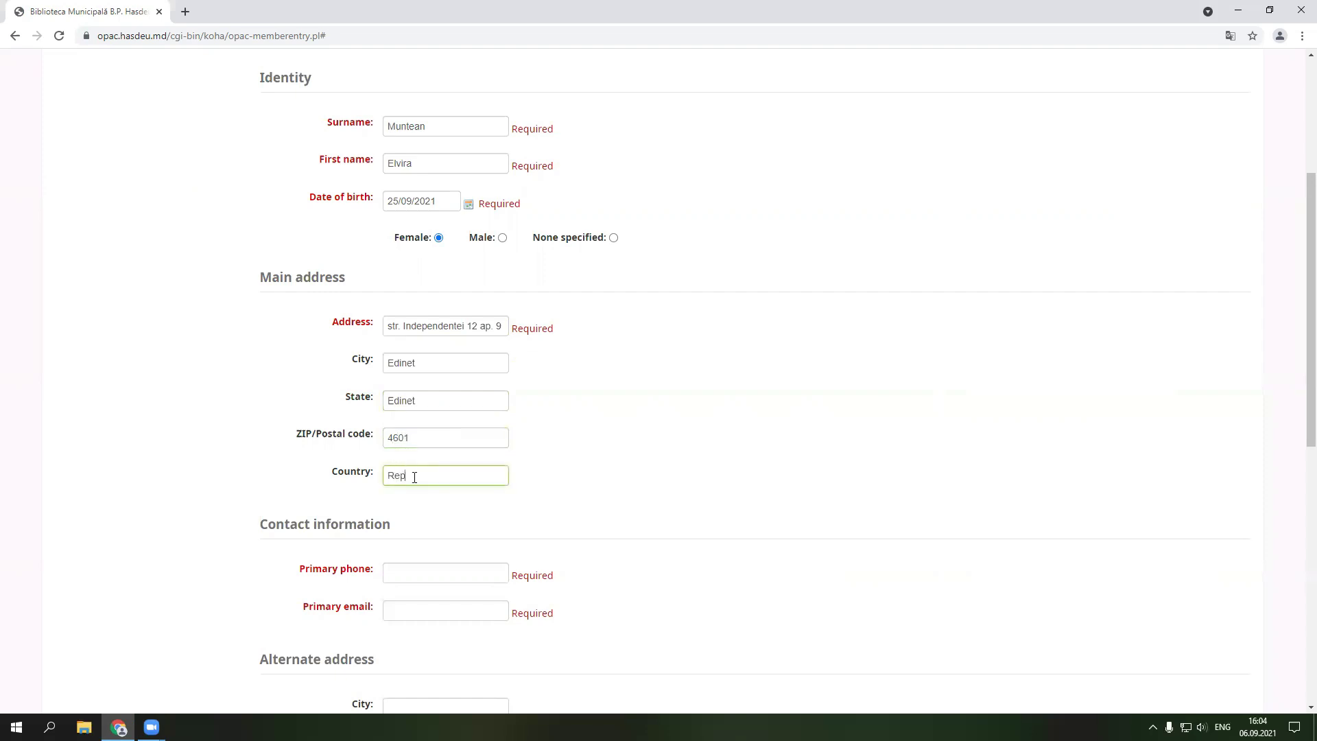
pyautogui.write('ublica Moldova')
# - Enter the reader's primary phone number and primary e-mail address under Contact information
pyautogui.scroll(-2, 415, 434)
pyautogui.click(419, 439)
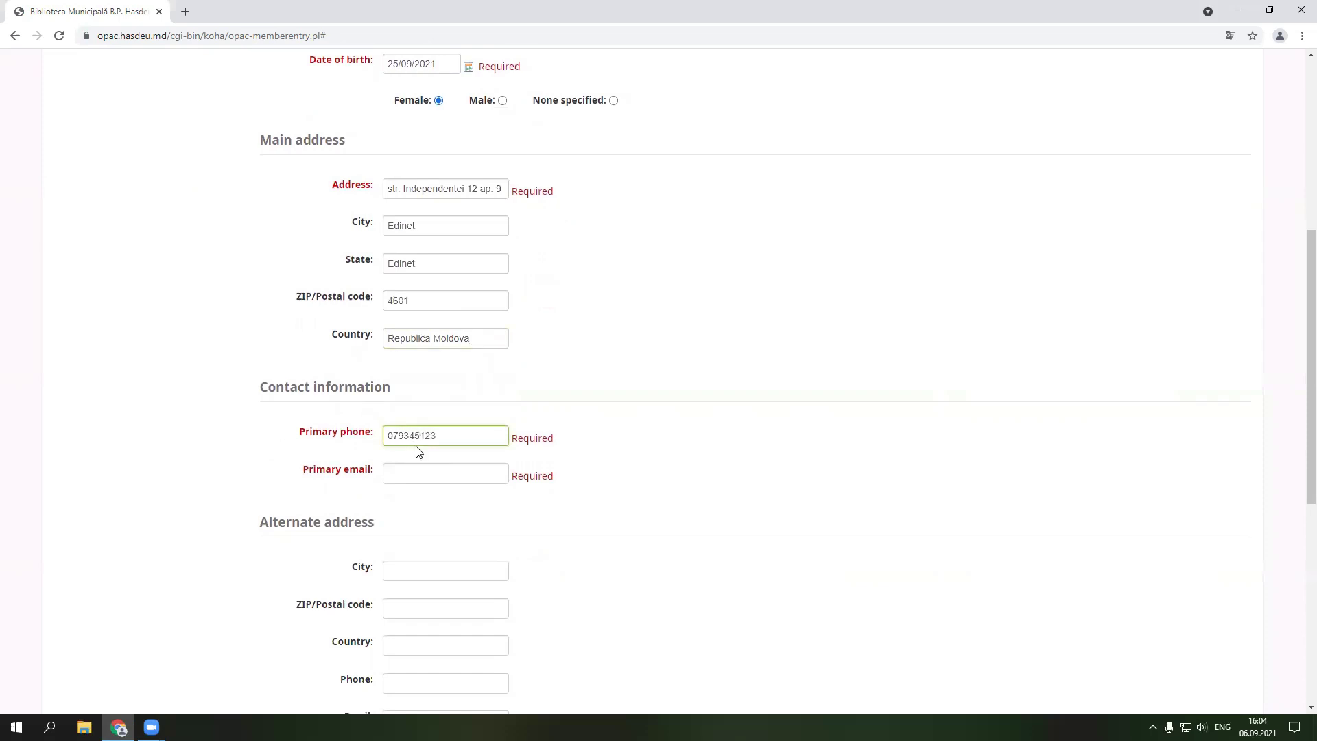
pyautogui.click(399, 473)
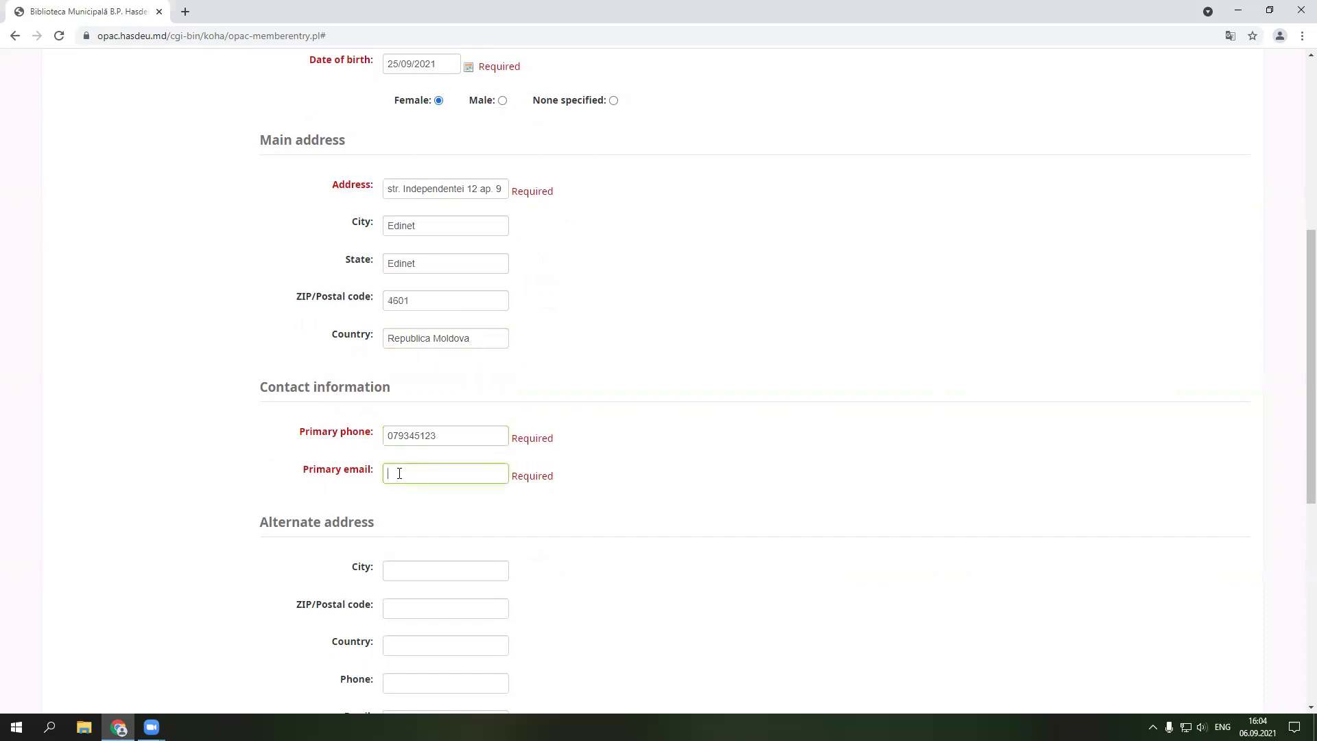
pyautogui.scroll(-3, 455, 505)
pyautogui.scroll(-1, 391, 444)
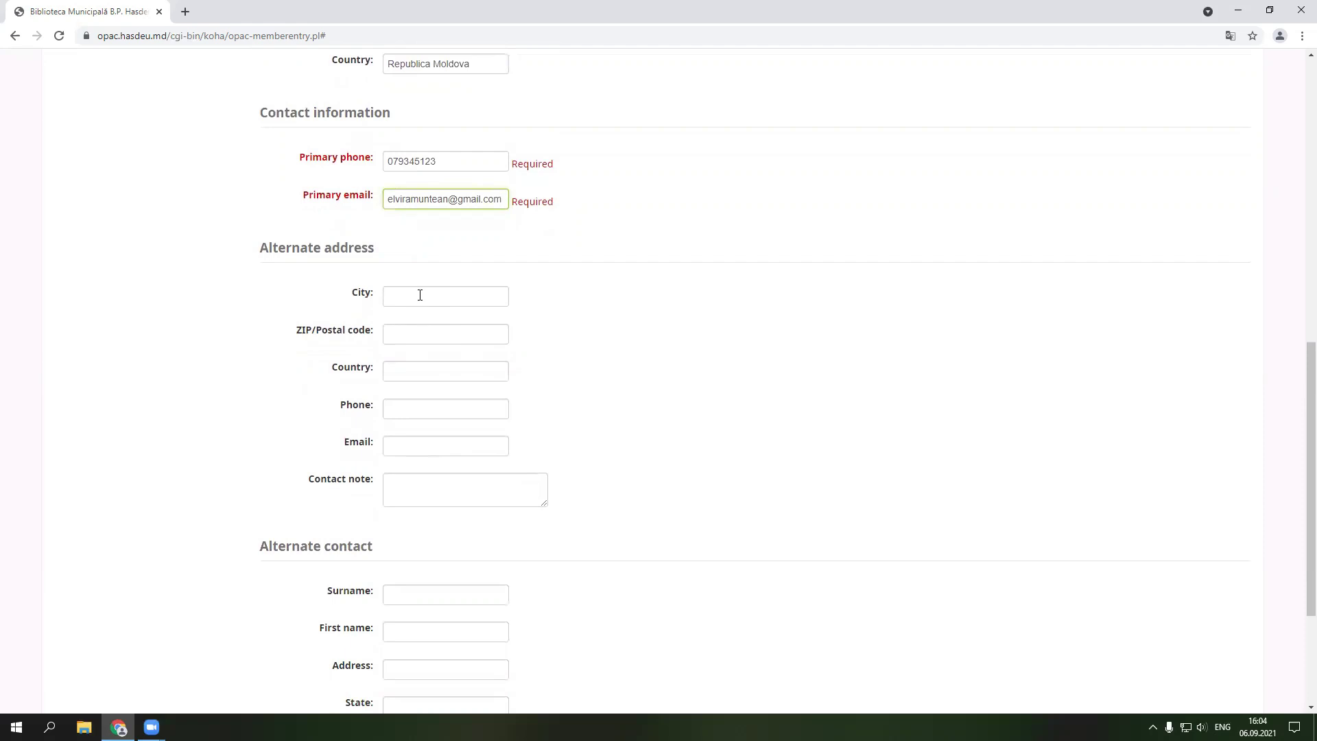
# - Enter the alternate address city, postal code and country Republica Moldova
pyautogui.click(415, 296)
pyautogui.write('Chisinau')
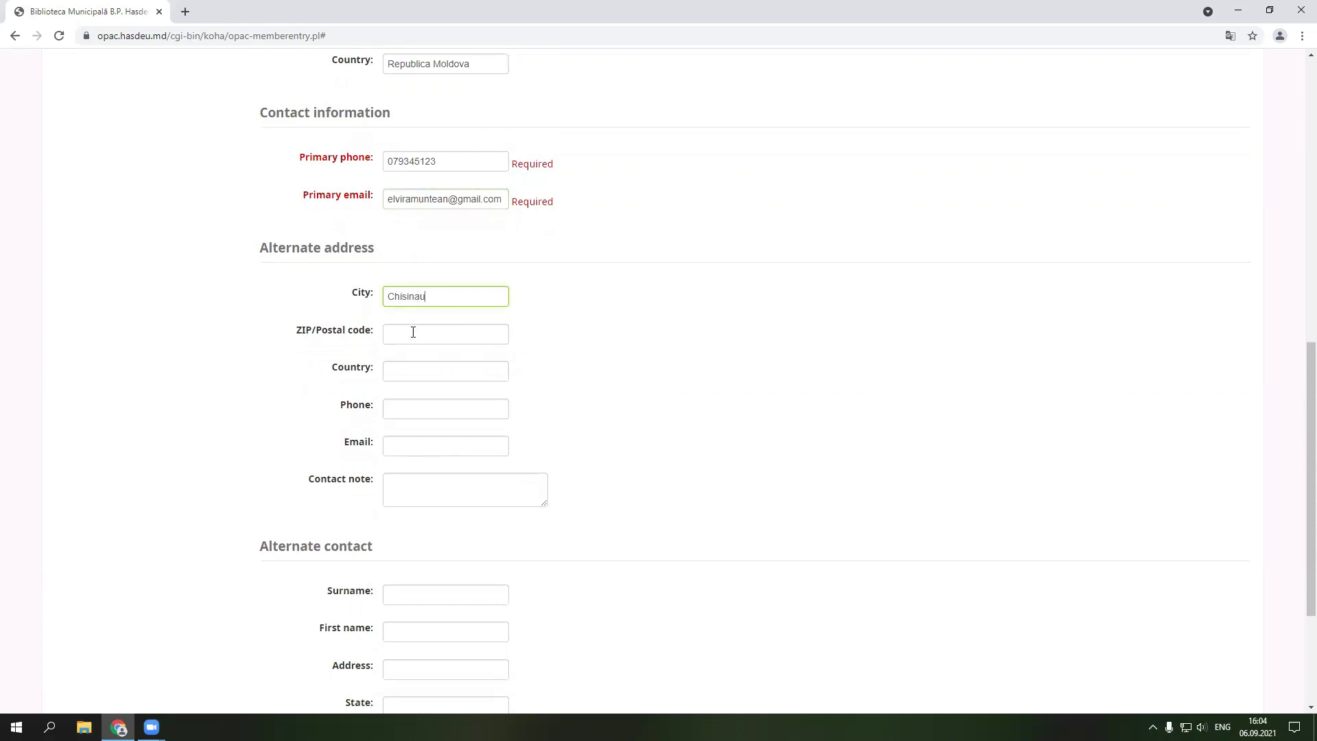
pyautogui.click(413, 333)
pyautogui.write('2009')
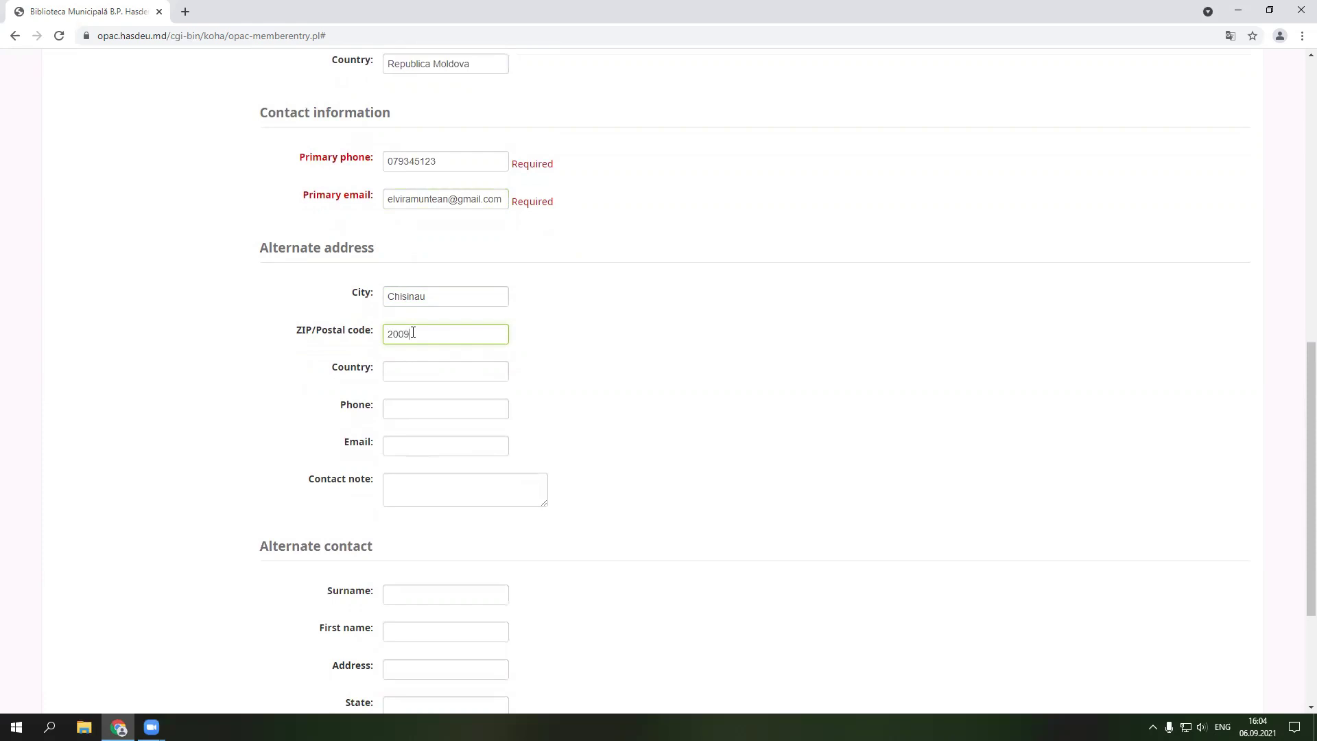
pyautogui.click(416, 374)
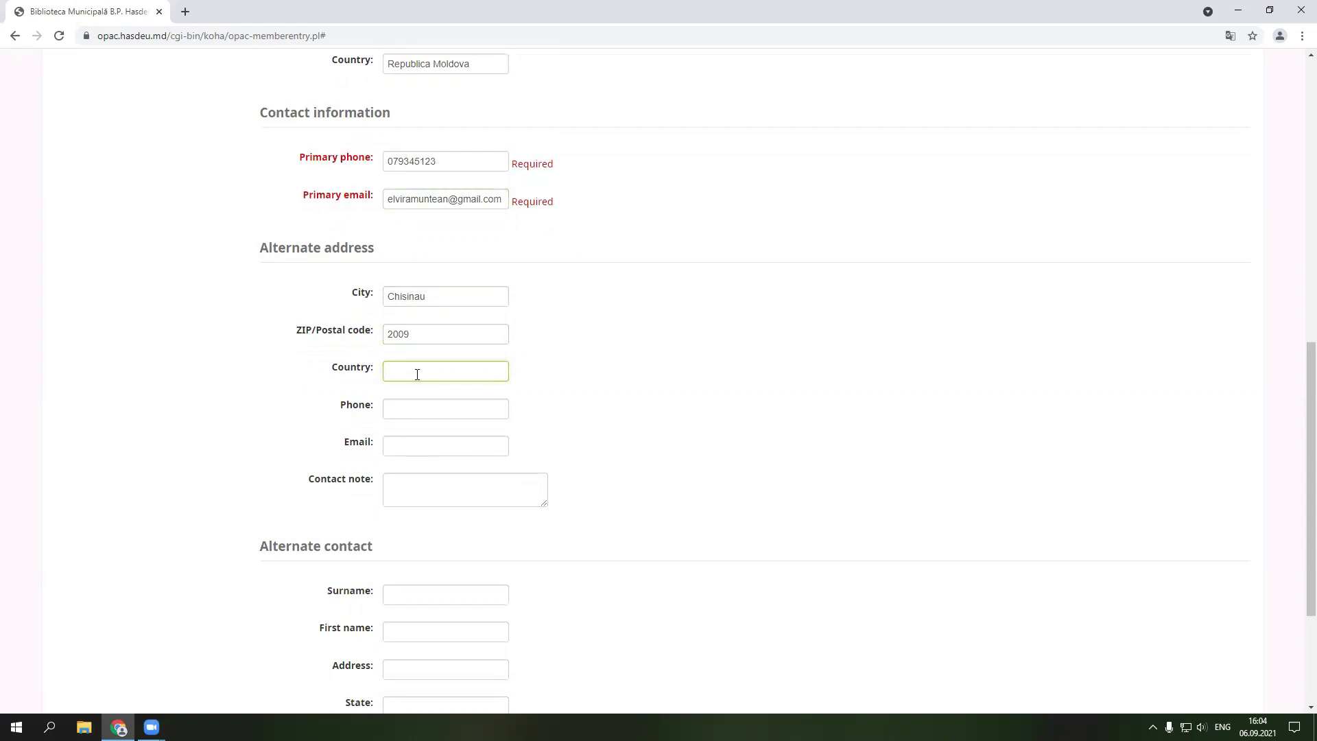
pyautogui.write('Republica Moldova')
# - Add the alternate phone number, alternate e-mail and the contact note 'adresa caminului'
pyautogui.click(412, 409)
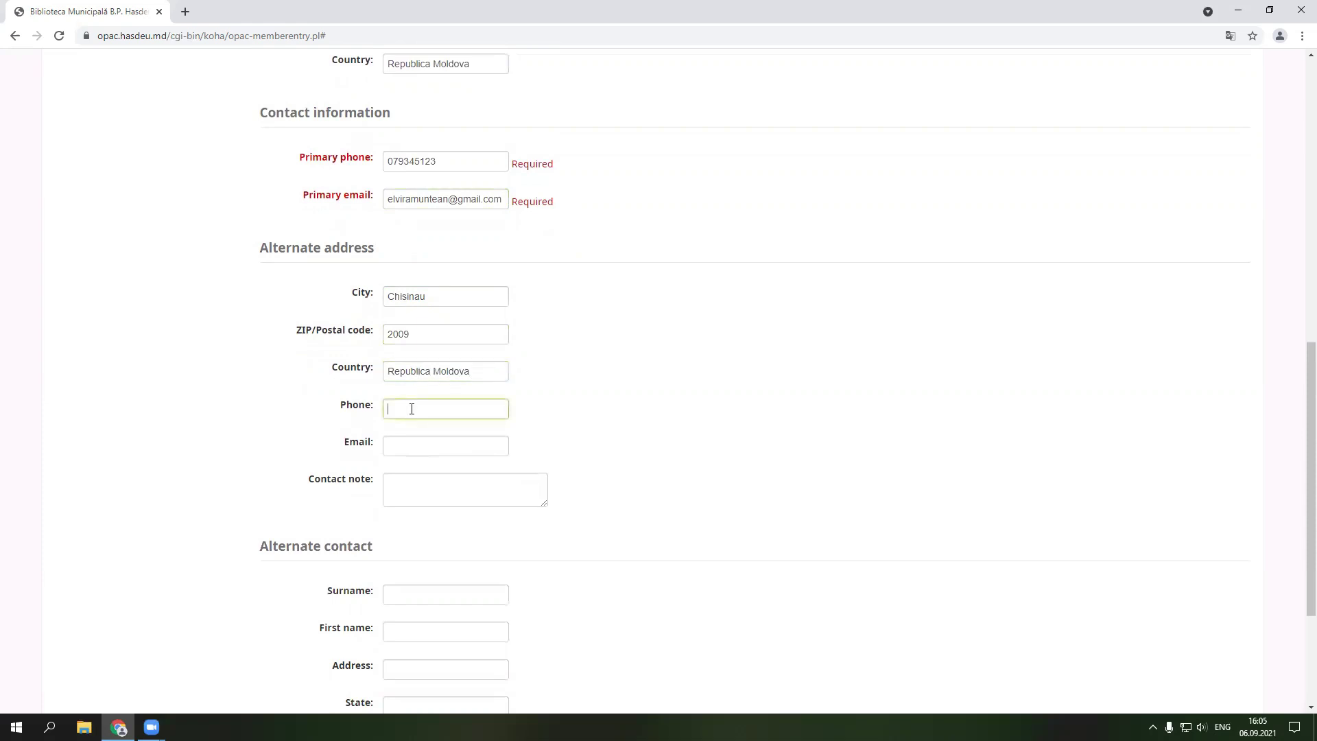
pyautogui.click(420, 446)
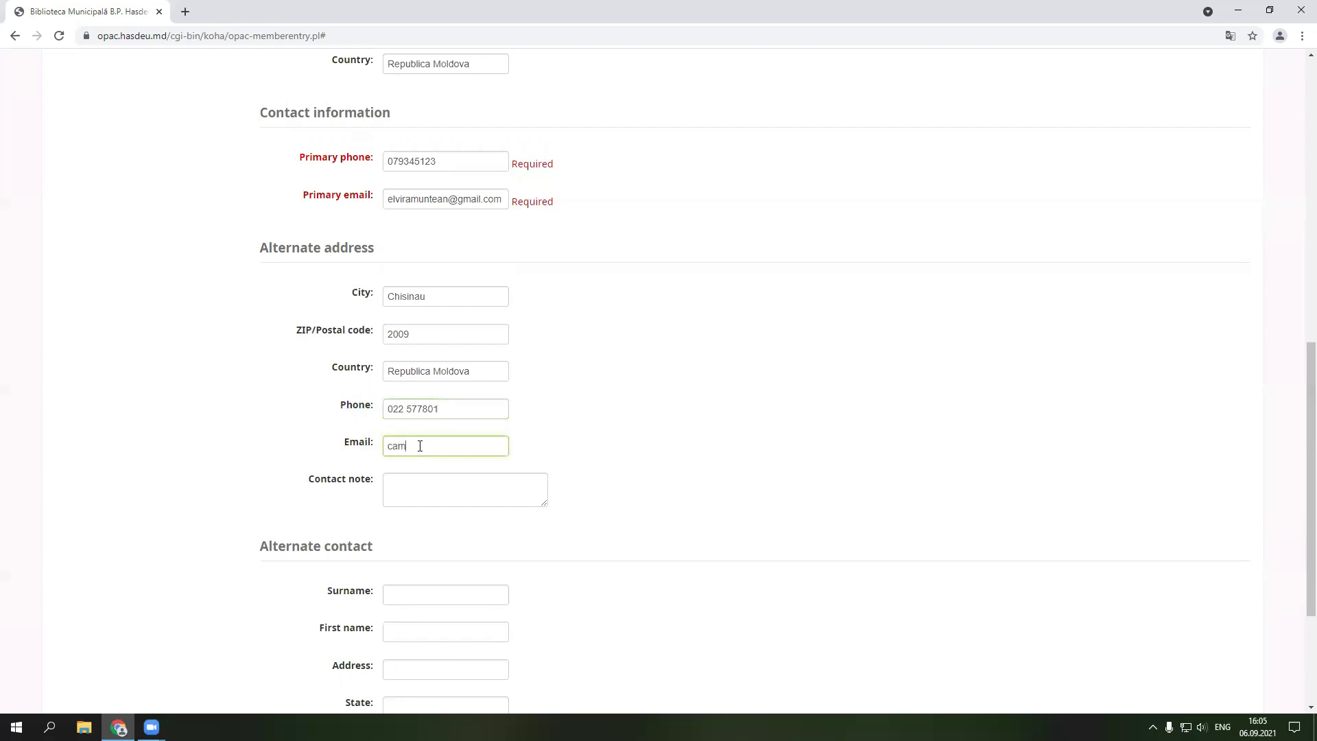
pyautogui.click(439, 488)
pyautogui.write('adr')
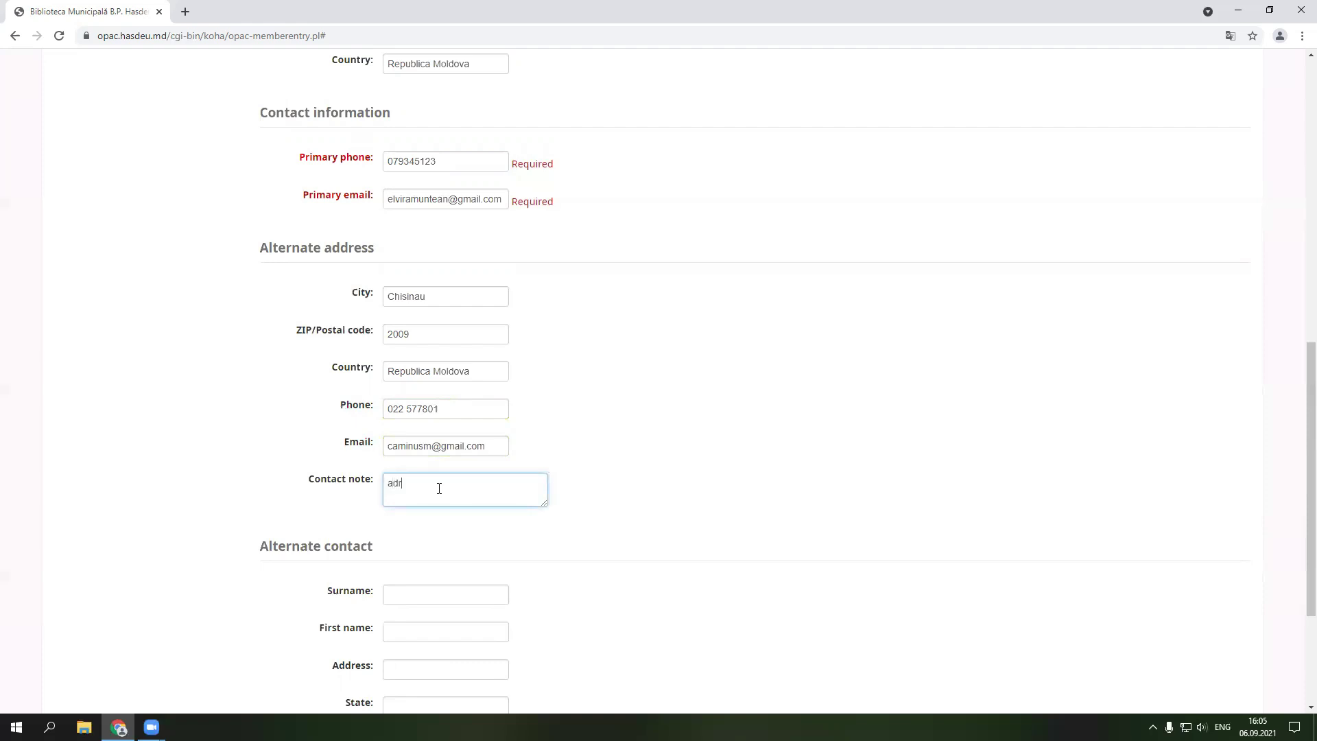
pyautogui.write('esa daminului')
# - Enter the alternate contact's surname, first name and street address
pyautogui.scroll(-3, 438, 487)
pyautogui.click(425, 386)
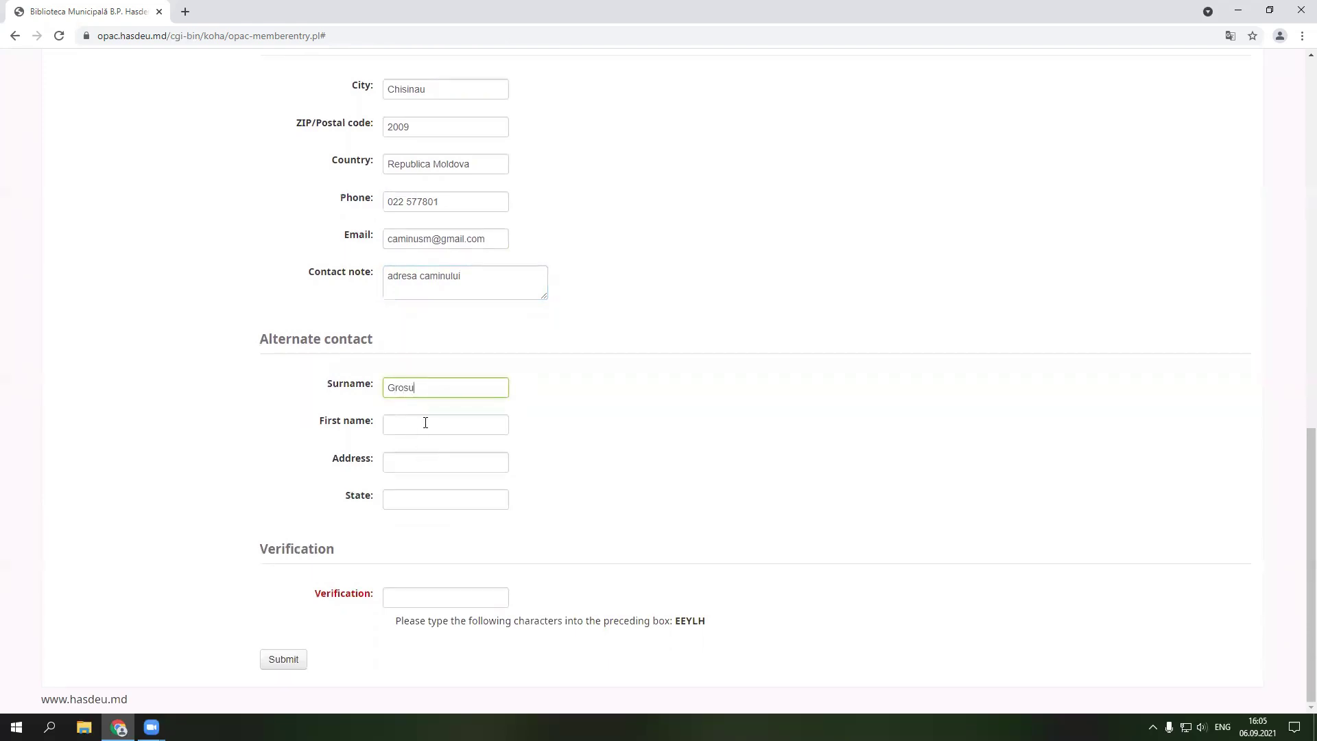
pyautogui.click(425, 423)
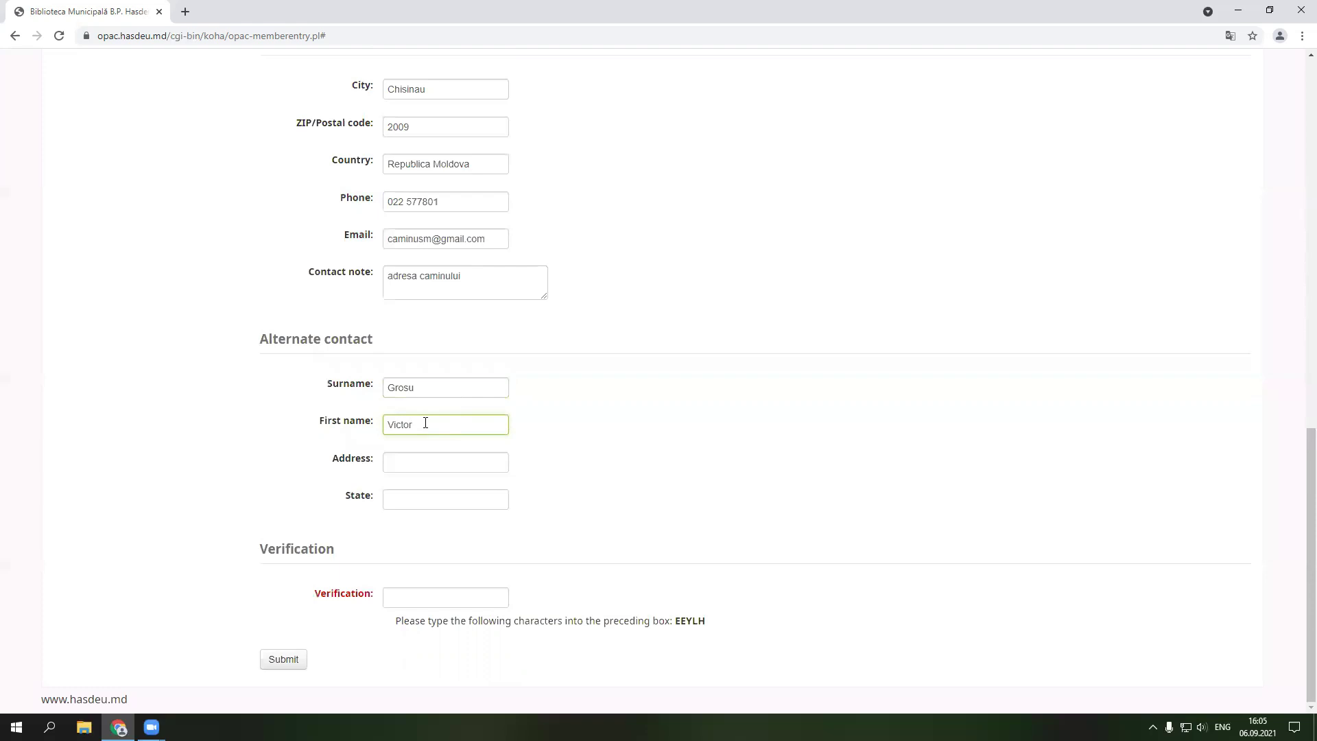
pyautogui.click(415, 459)
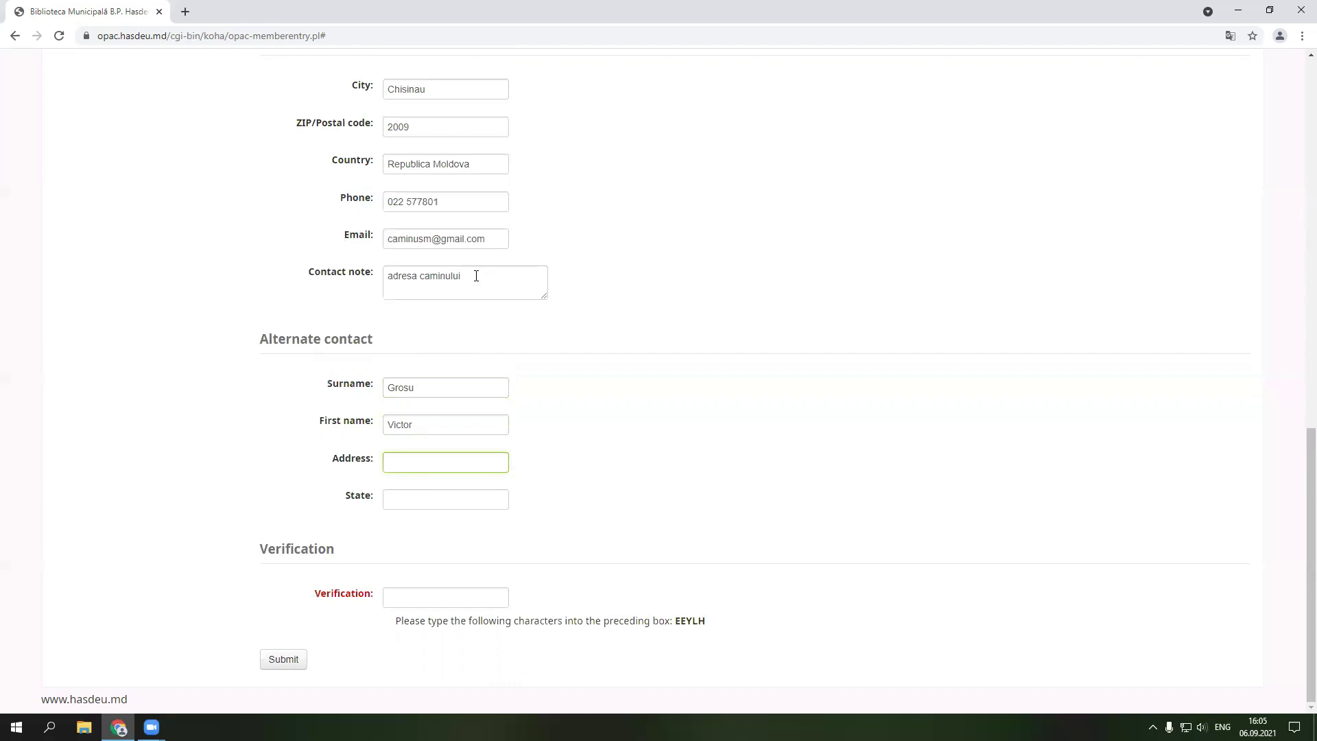
# - Append the alternate contact's street address to the end of the contact note
pyautogui.scroll(3, 624, 442)
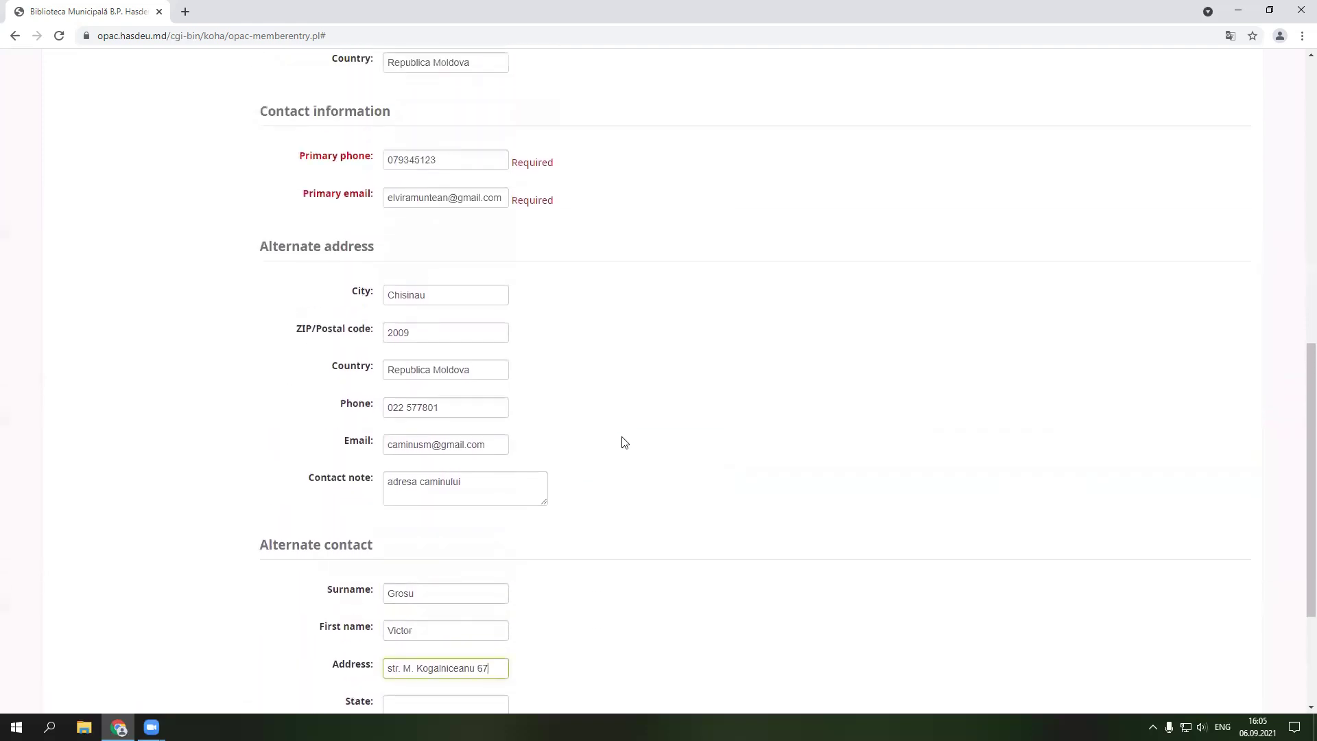
pyautogui.scroll(1, 624, 442)
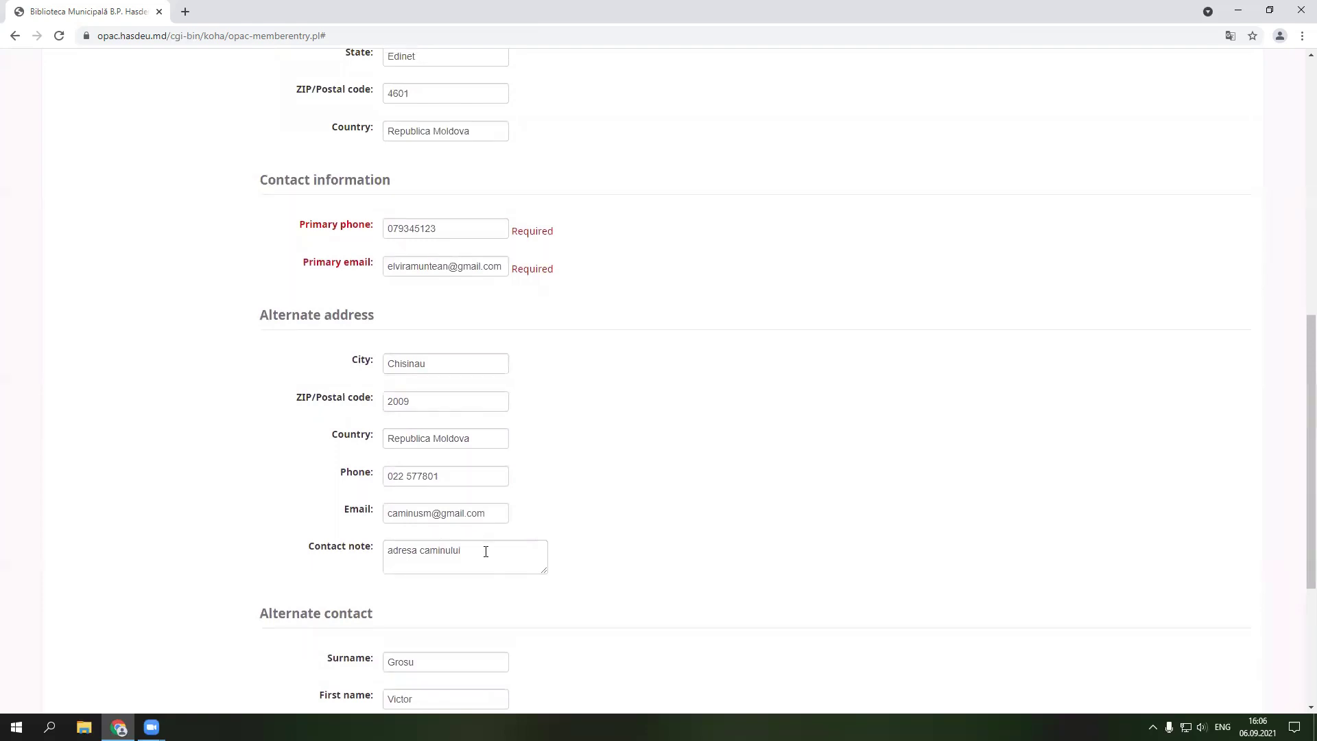
pyautogui.scroll(-3, 485, 551)
pyautogui.moveTo(489, 532); pyautogui.dragTo(387, 532)
pyautogui.hotkey('ctrl', 'c')
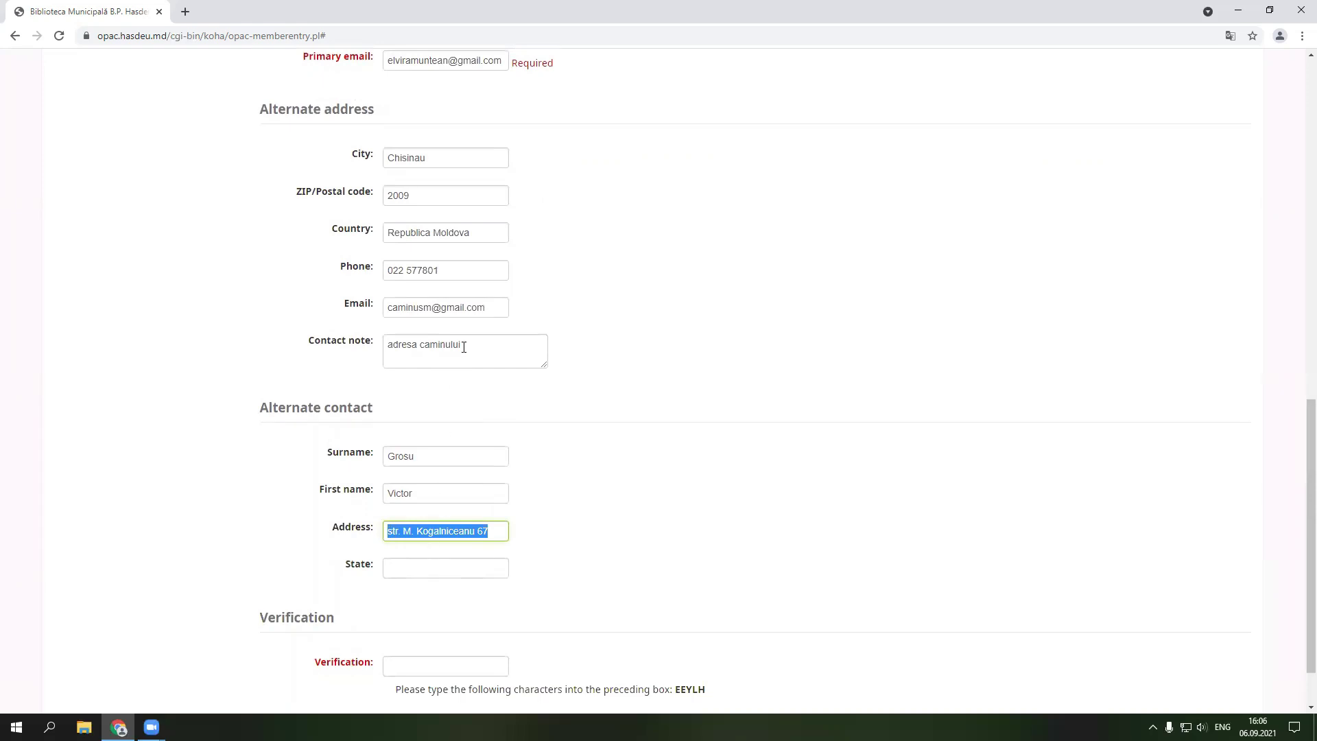
pyautogui.click(472, 343)
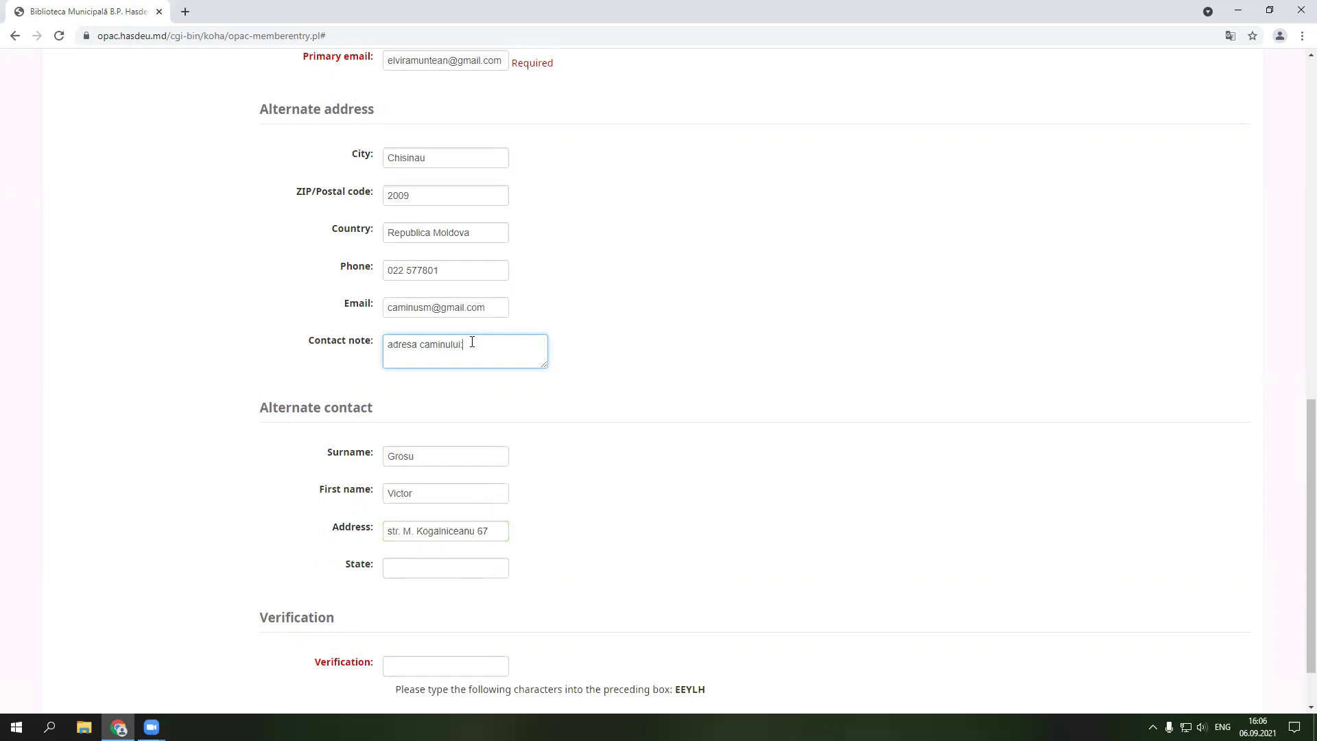
pyautogui.hotkey('ctrl', 'v')
pyautogui.scroll(5, 590, 472)
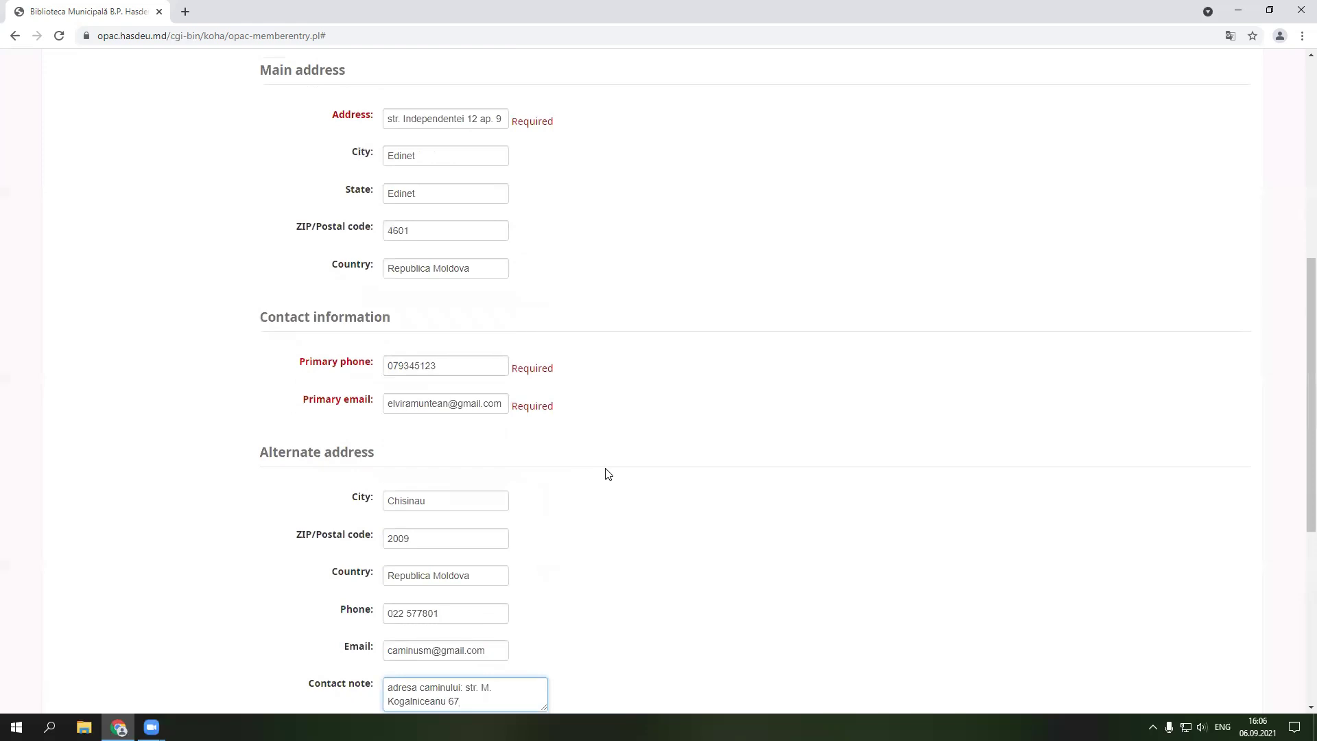
pyautogui.scroll(-6, 606, 471)
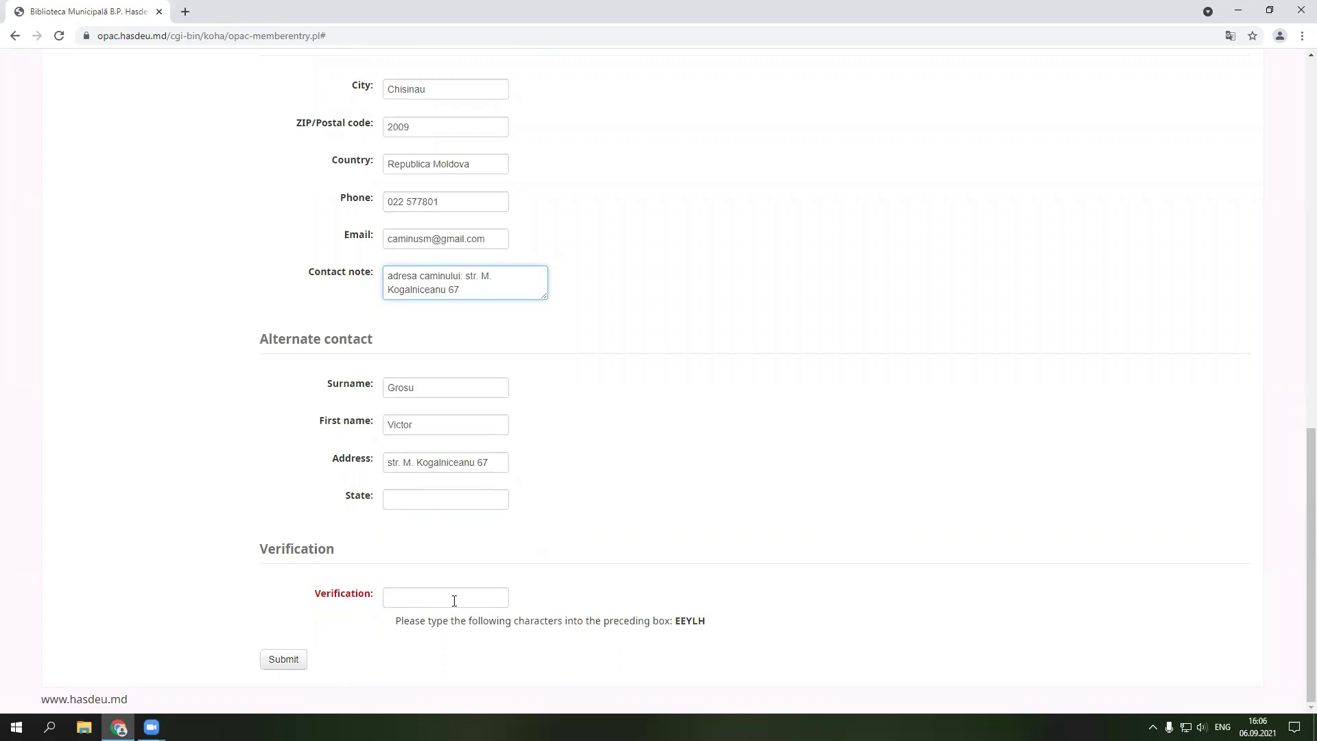
# - Copy the displayed verification characters into the Verification answer box
pyautogui.moveTo(710, 621); pyautogui.dragTo(678, 621)
pyautogui.hotkey('ctrl', 'c')
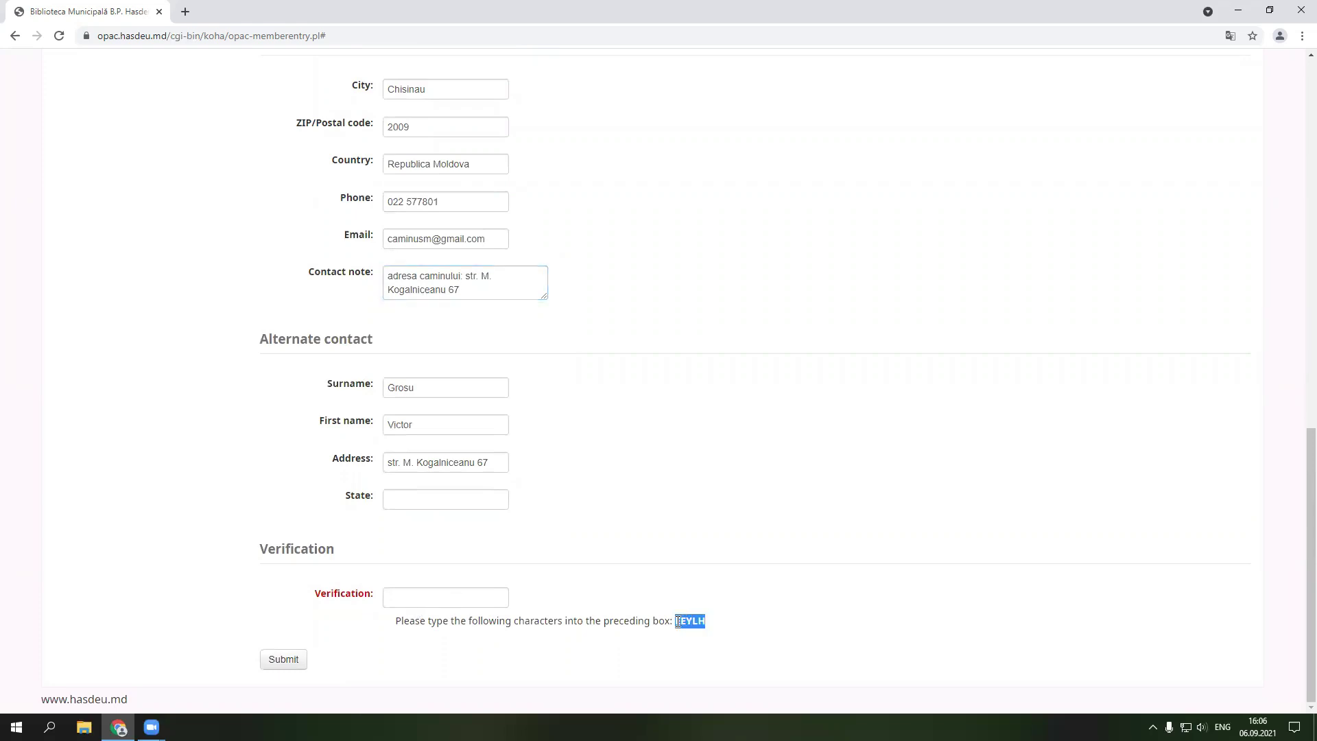
pyautogui.click(412, 600)
pyautogui.hotkey('ctrl', 'v')
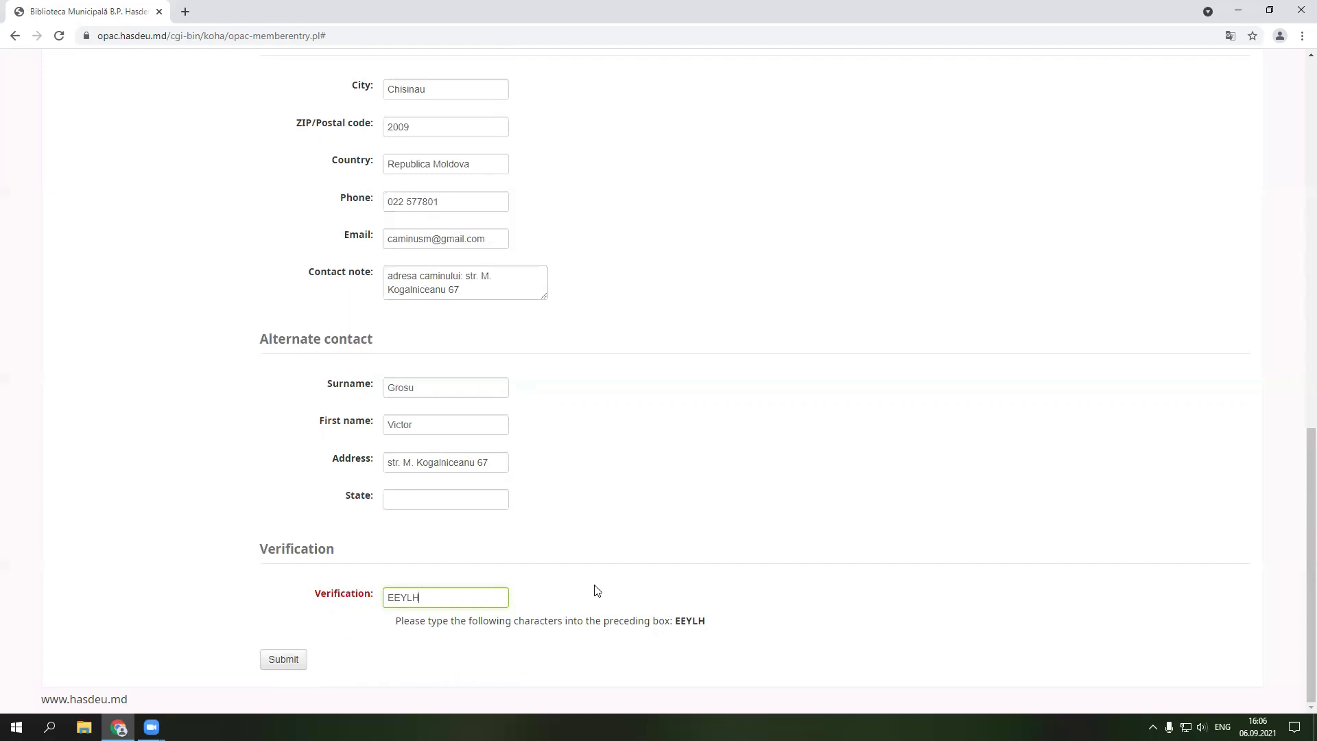
pyautogui.scroll(5, 596, 590)
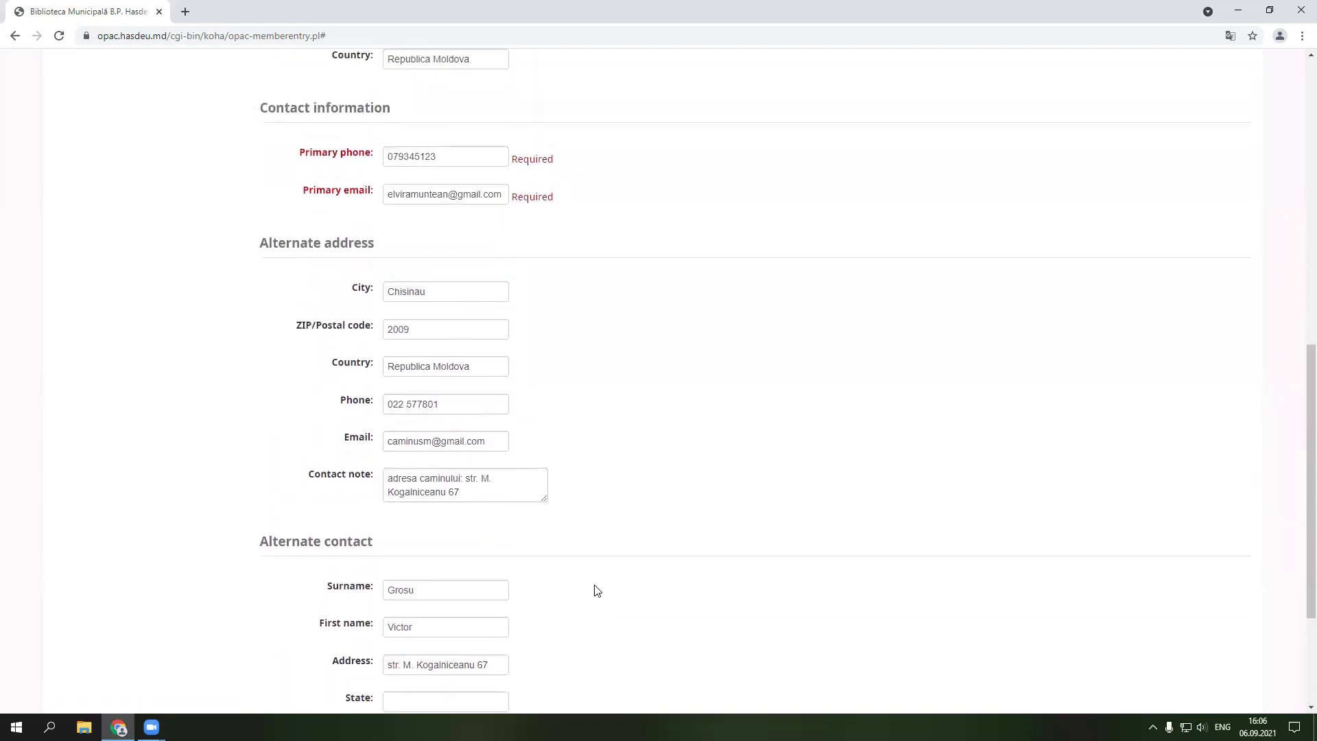
# - Scroll through the filled registration form to review it down to the Submit button
pyautogui.scroll(7, 596, 590)
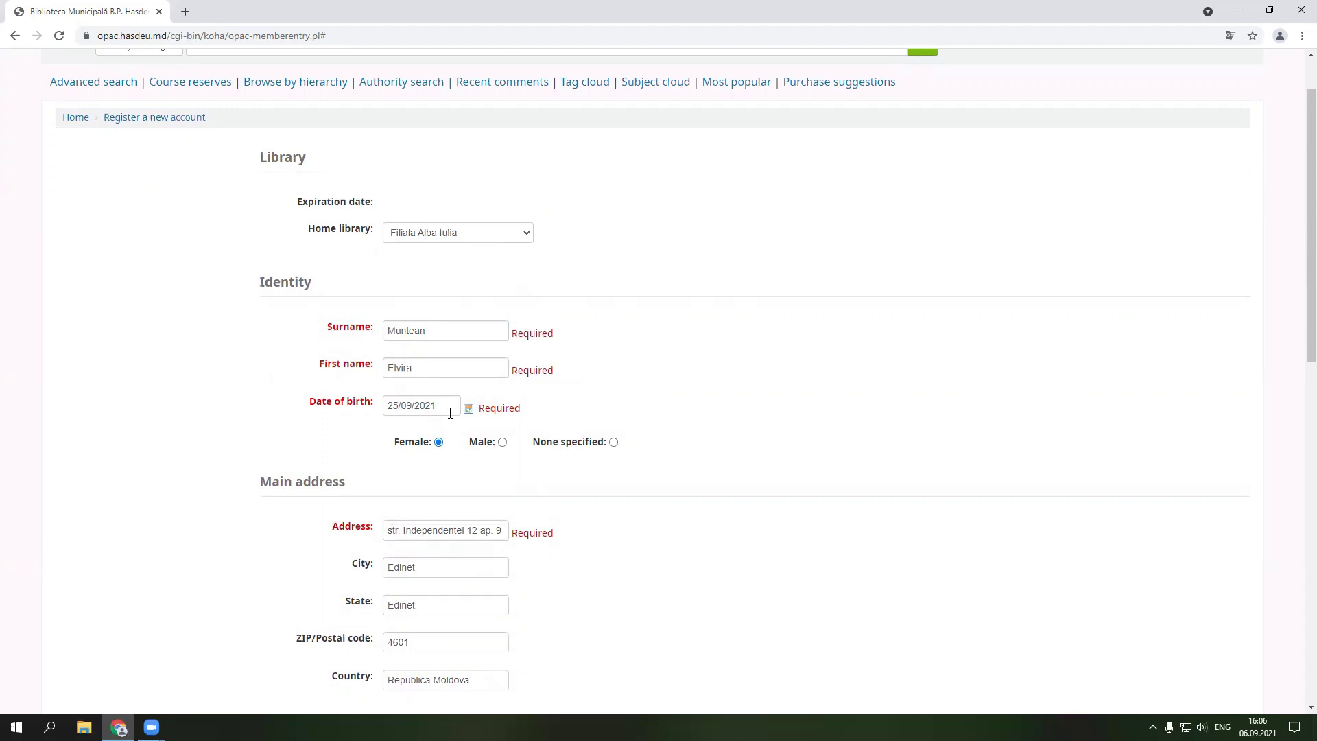
pyautogui.scroll(-2, 434, 491)
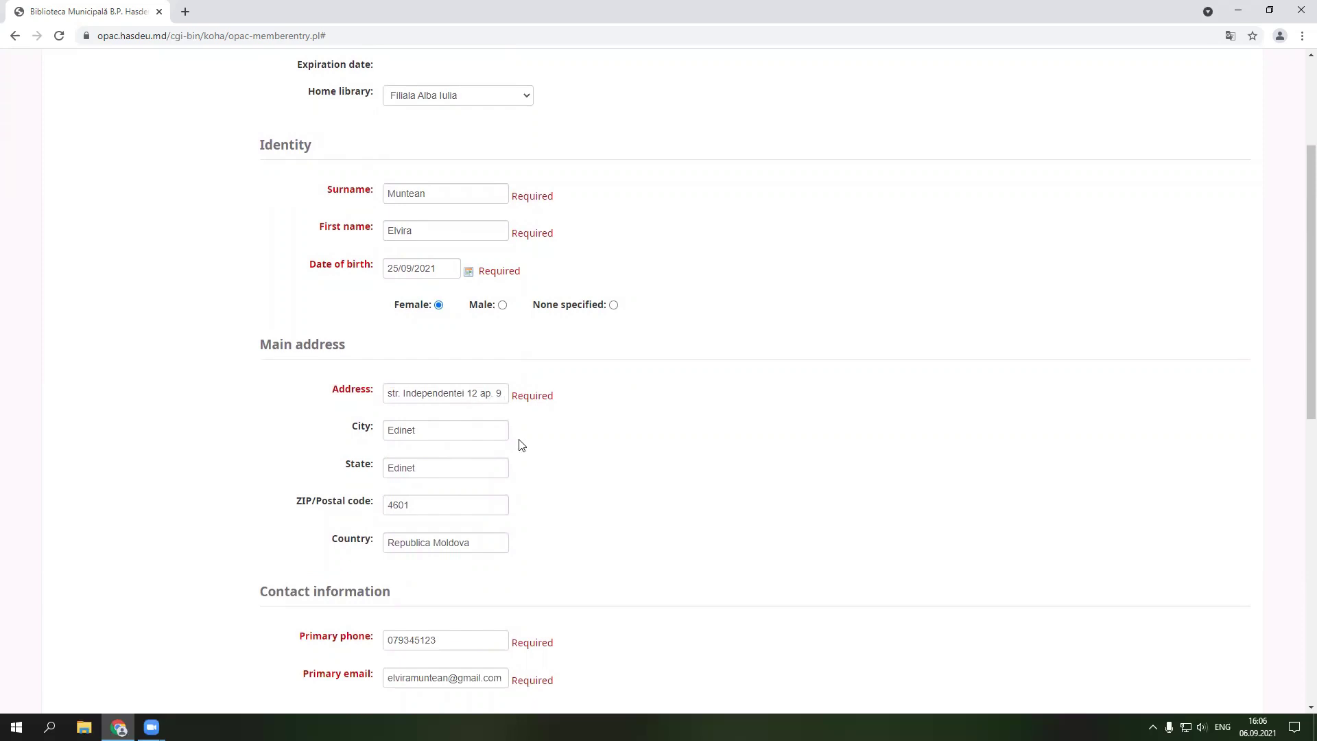
pyautogui.scroll(-2, 456, 488)
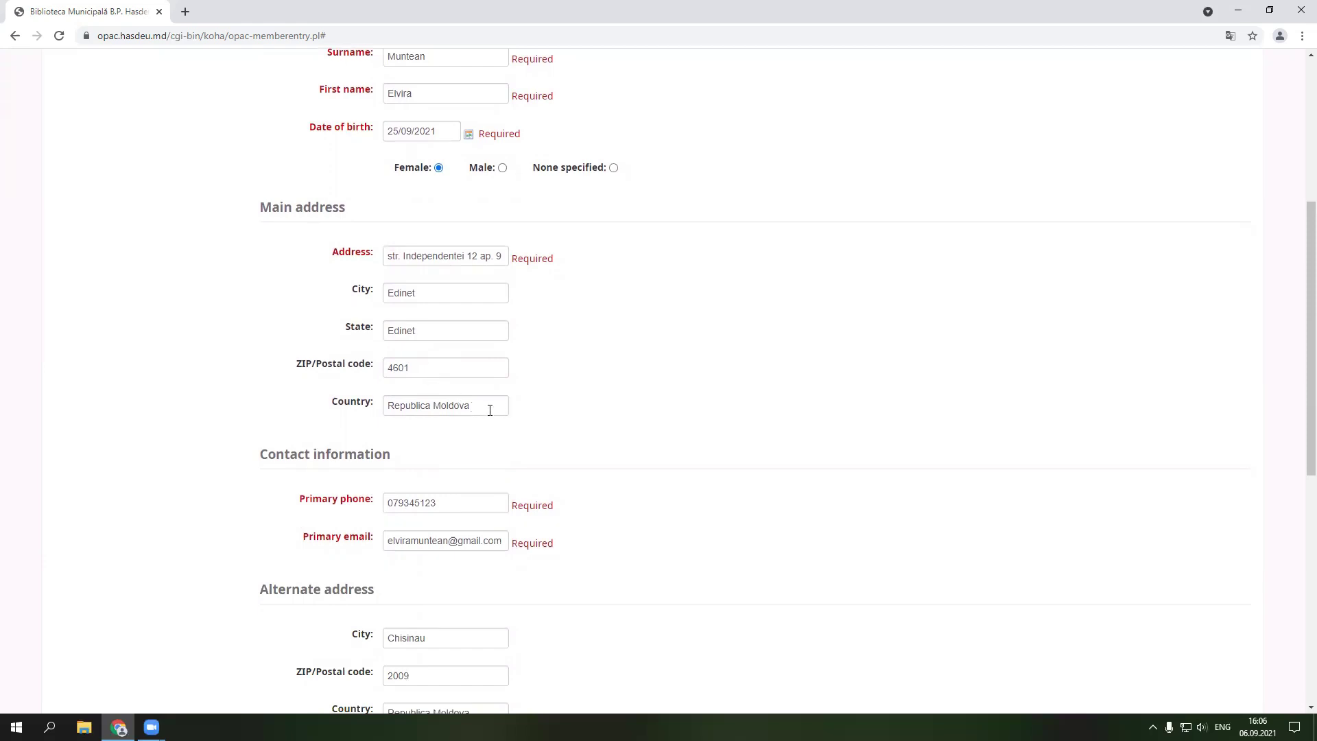
pyautogui.scroll(-2, 487, 410)
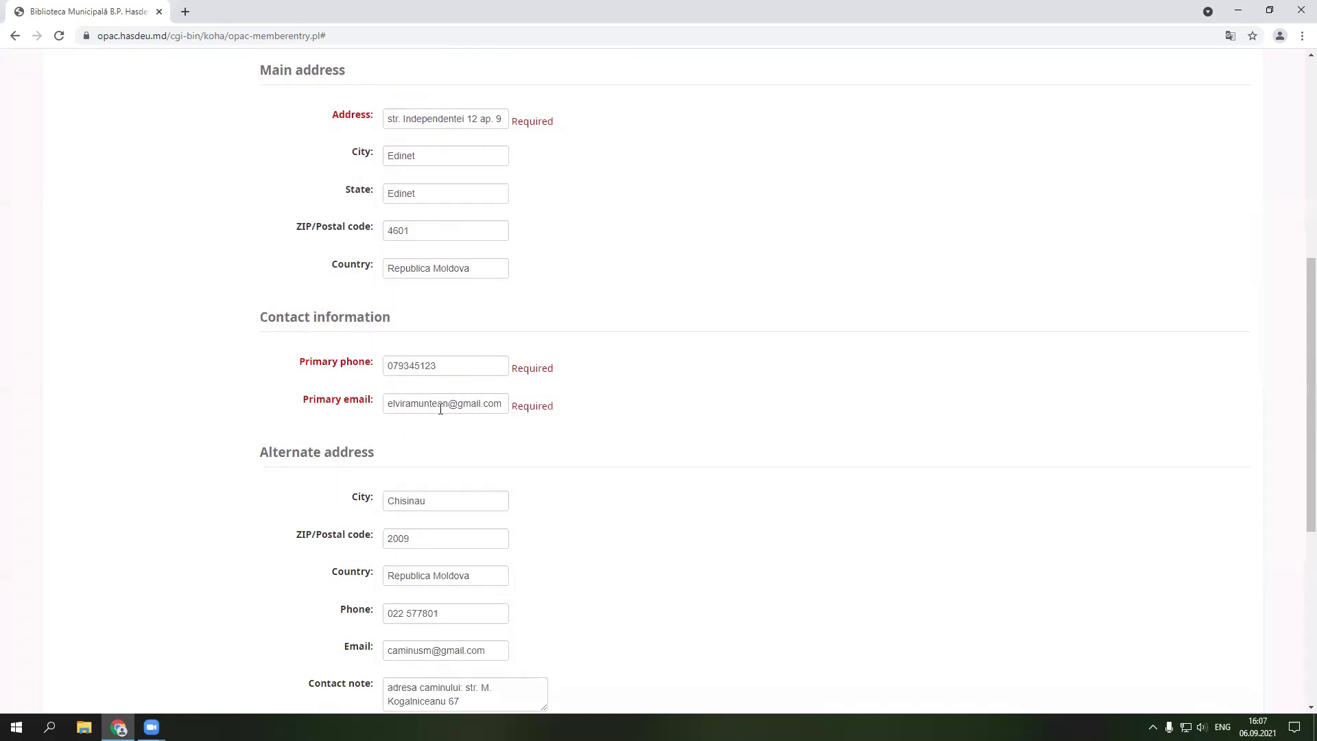
pyautogui.scroll(-1, 486, 407)
pyautogui.scroll(-2, 485, 407)
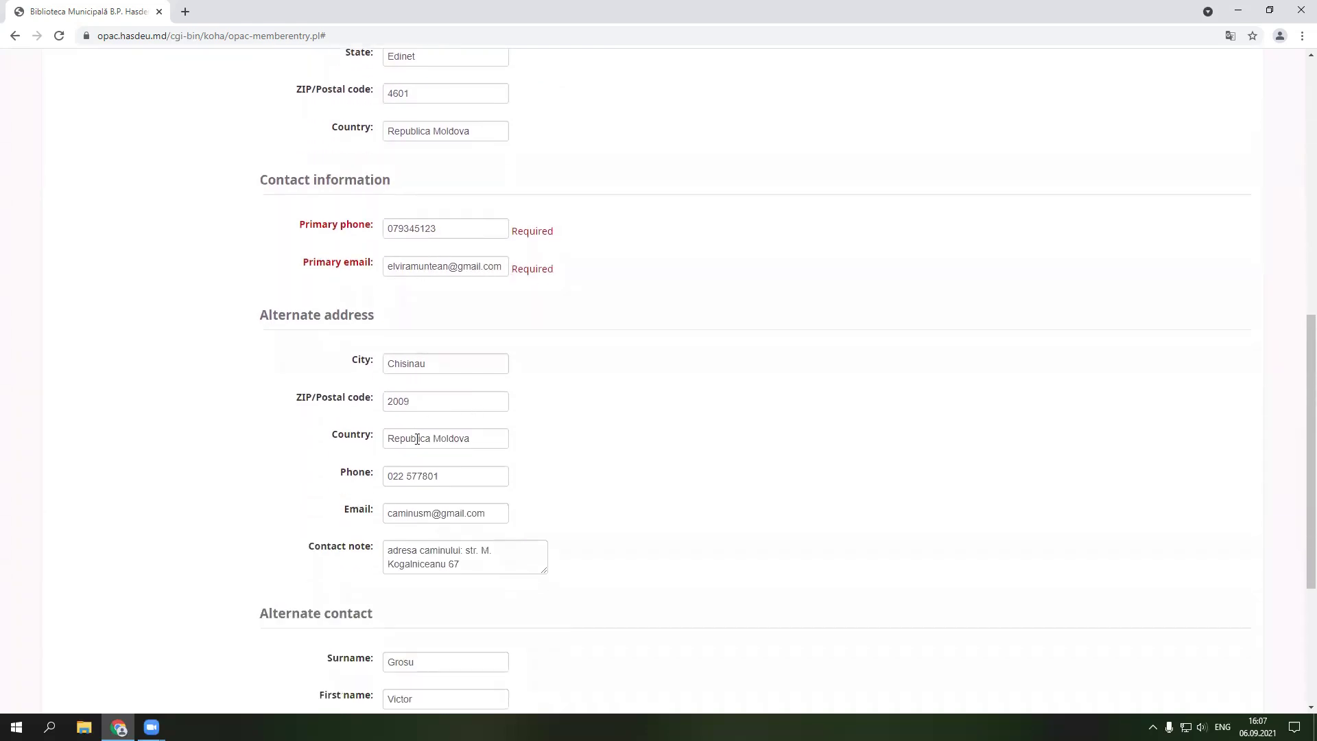
pyautogui.scroll(-1, 484, 518)
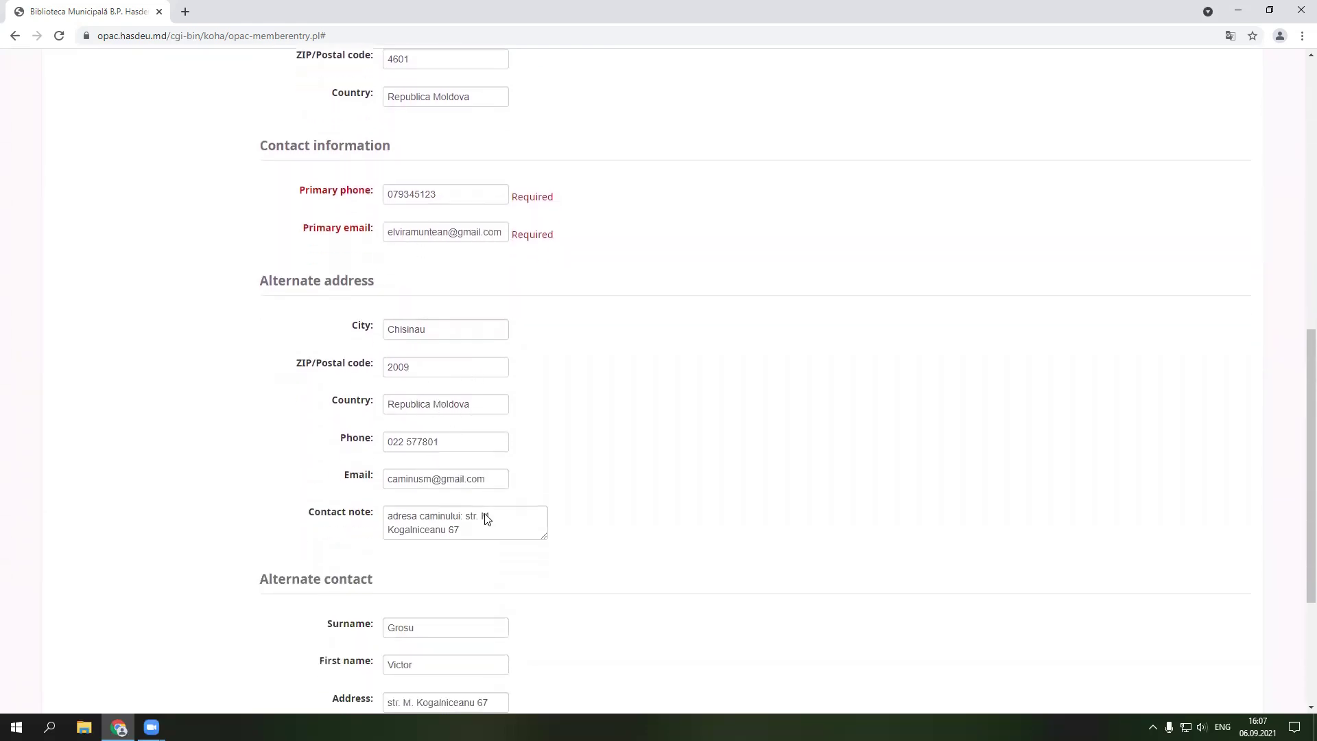
pyautogui.scroll(-1, 484, 518)
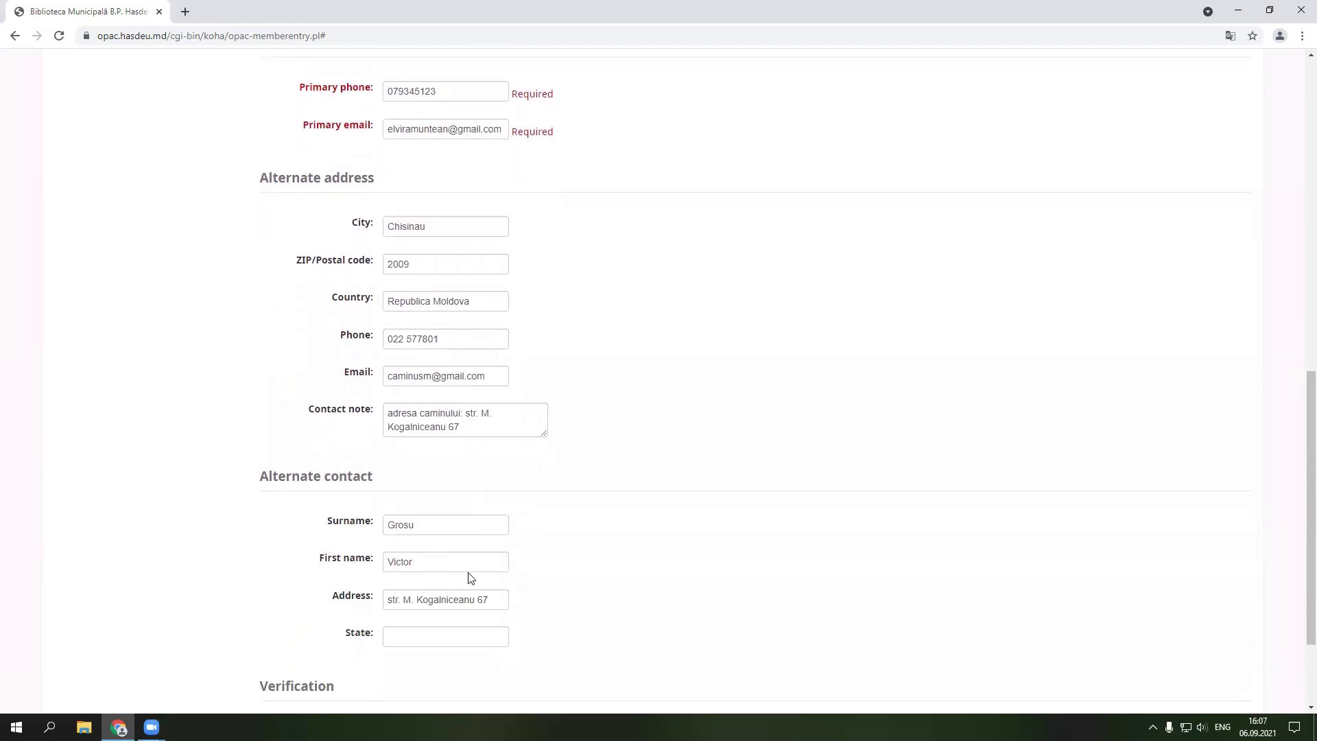
pyautogui.scroll(-1, 471, 579)
pyautogui.scroll(-1, 455, 597)
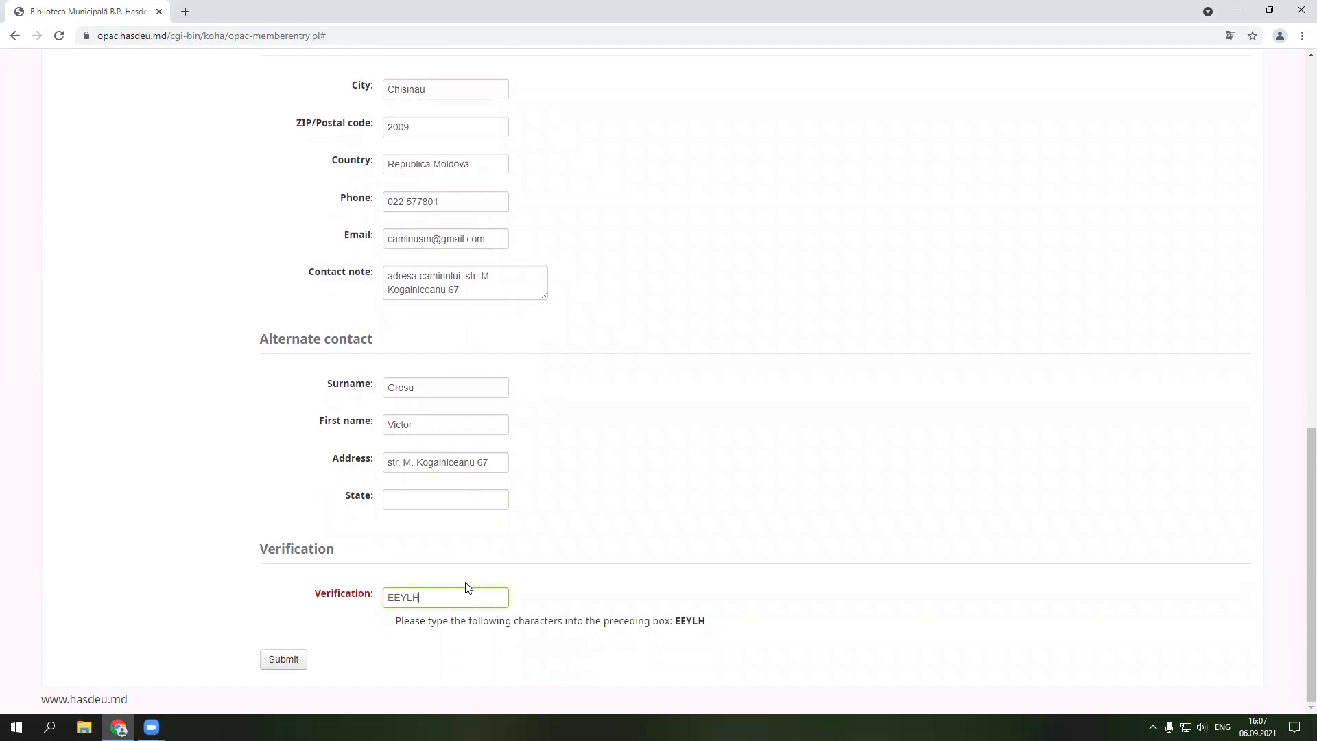
# - Submit the registration and select the new account's username and password lines
pyautogui.click(281, 660)
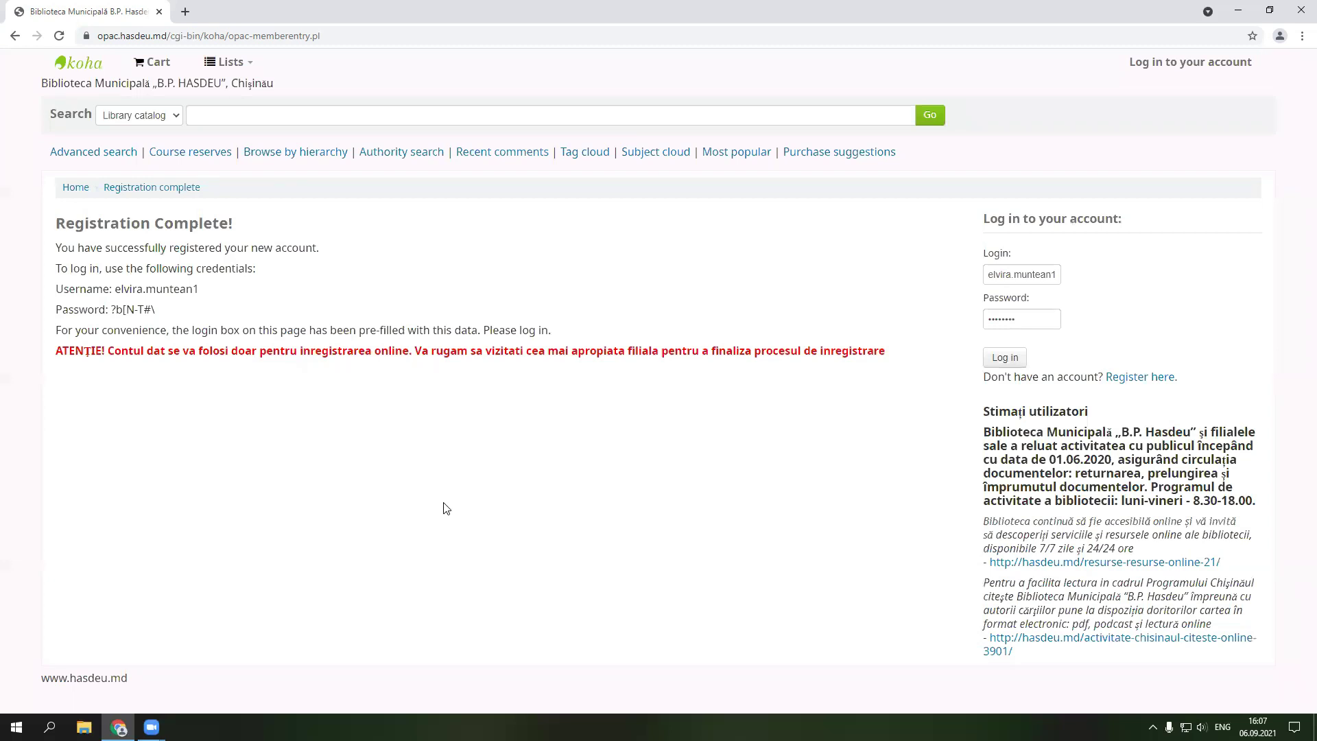
pyautogui.moveTo(161, 310); pyautogui.dragTo(55, 289)
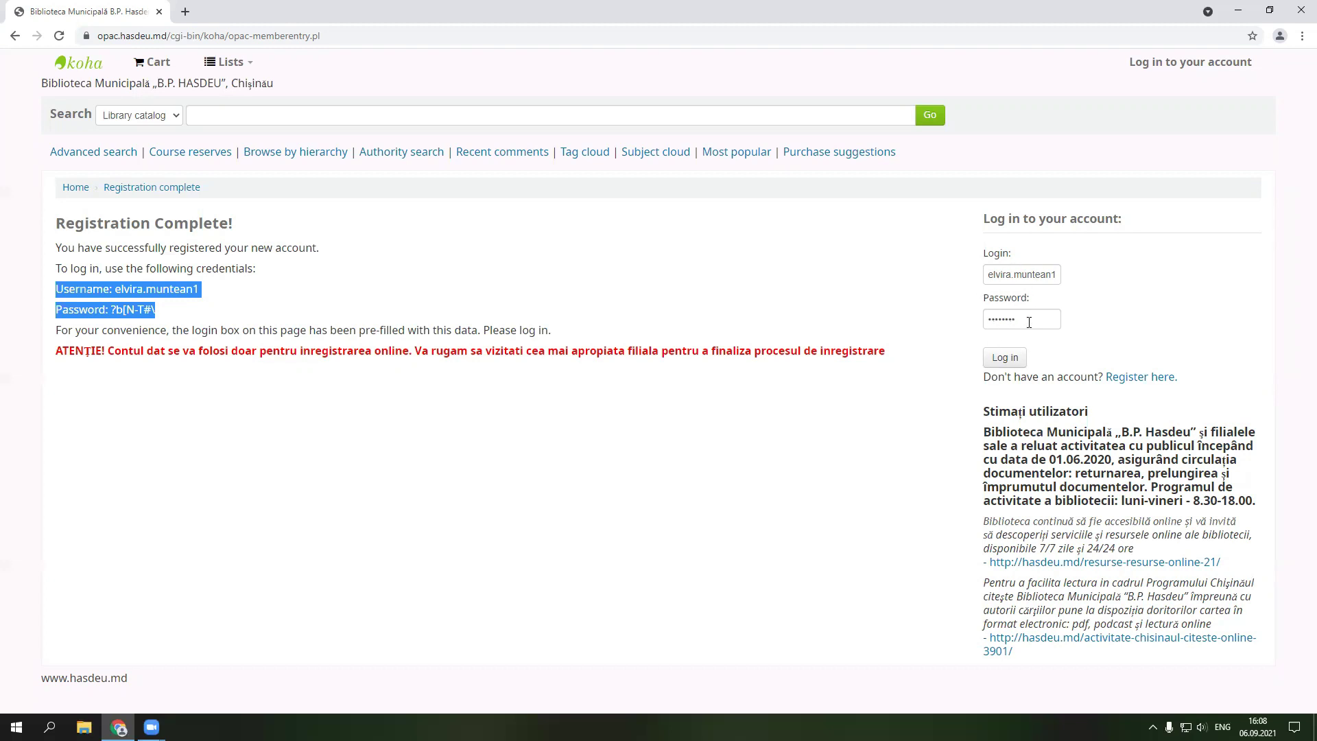
# - Log in with the new account's pre-filled credentials
pyautogui.click(1014, 362)
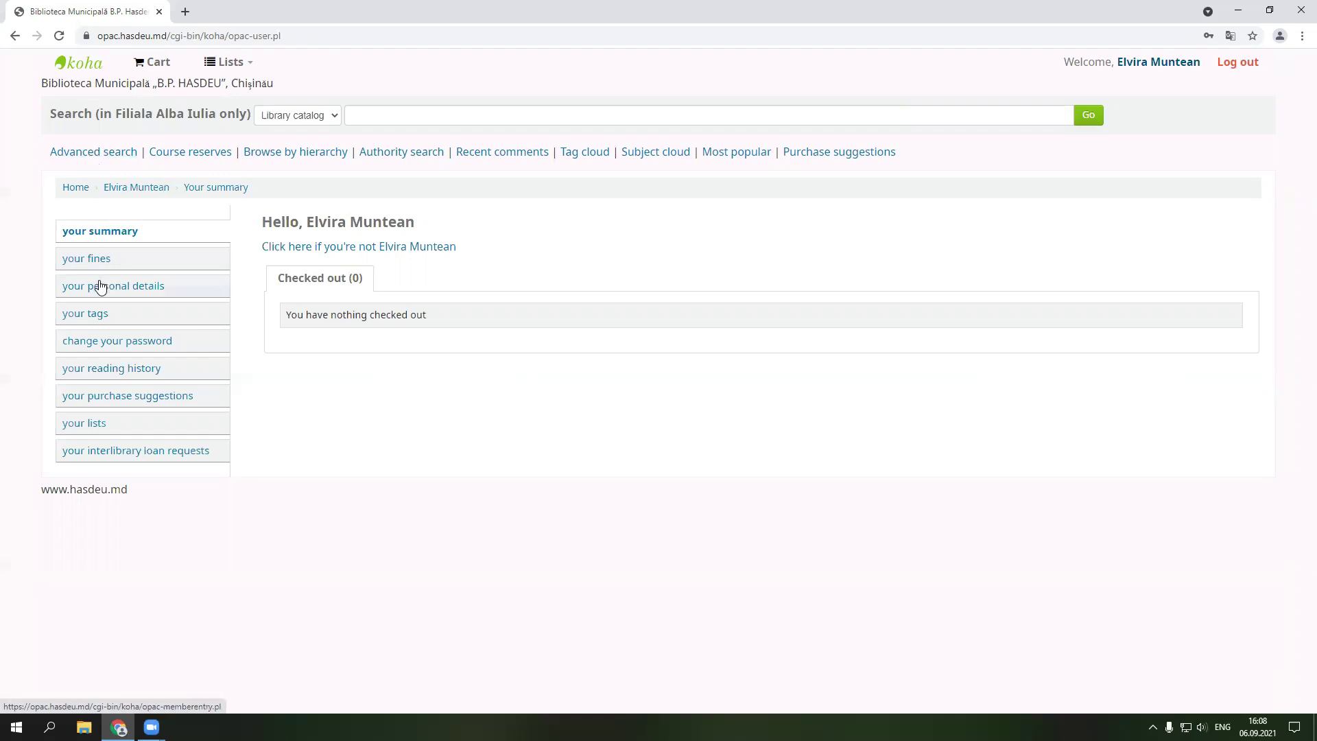
# - Run an advanced keyword search for '99 de atracții turistice din Republica Moldova' limited to Cărți
pyautogui.click(109, 154)
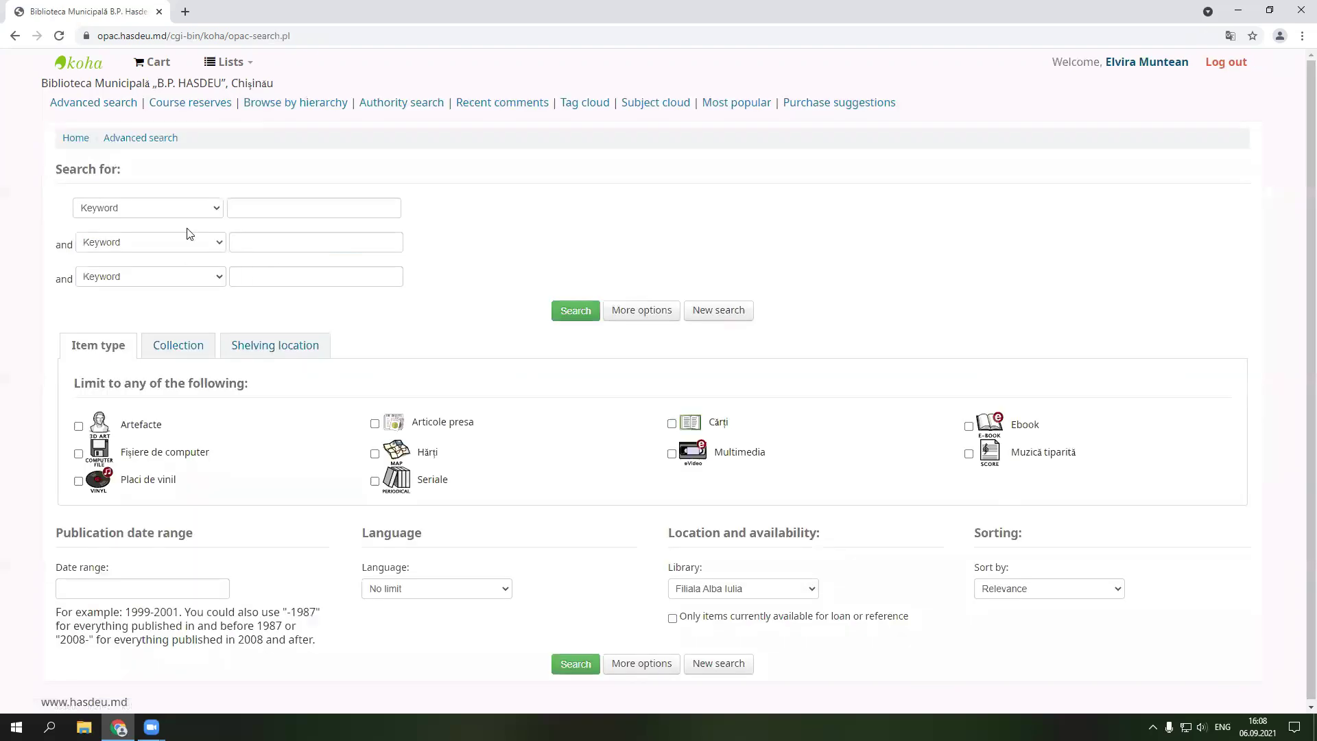
pyautogui.click(268, 208)
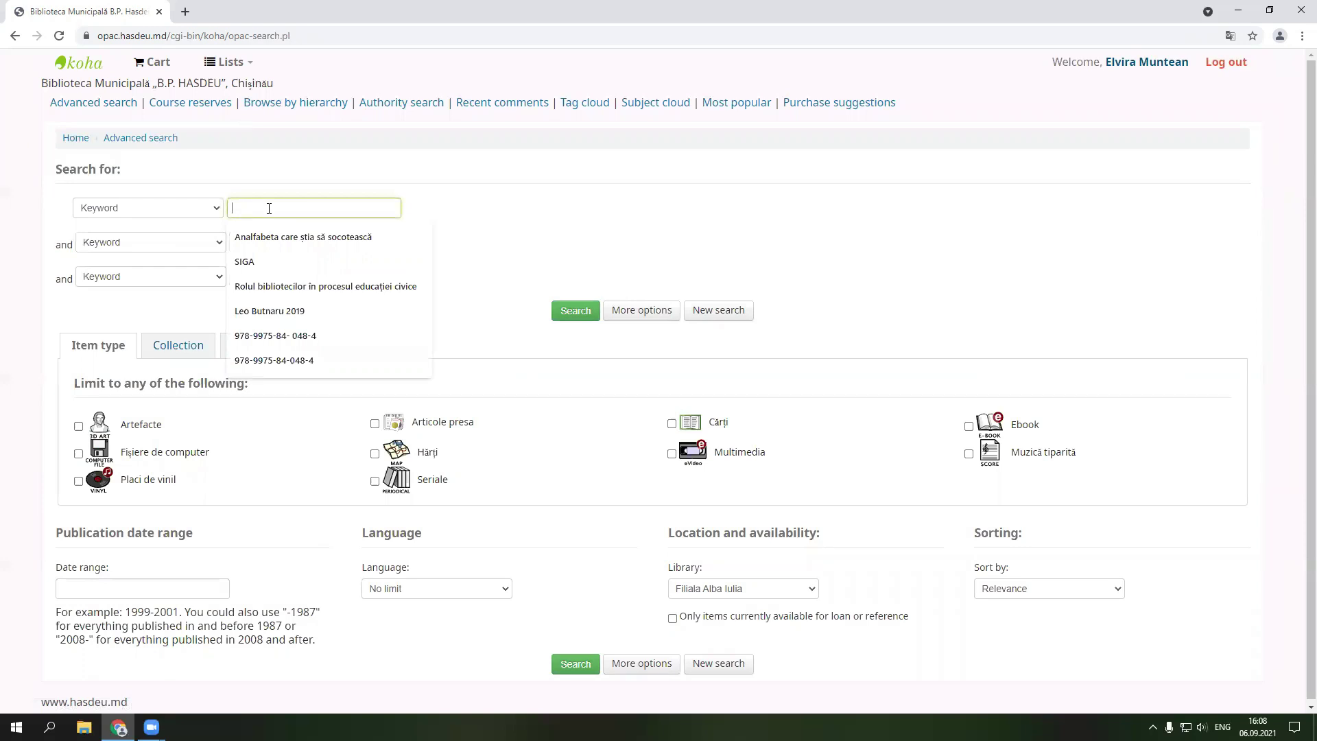
pyautogui.write('99 de atracții turistice din Republica Mol')
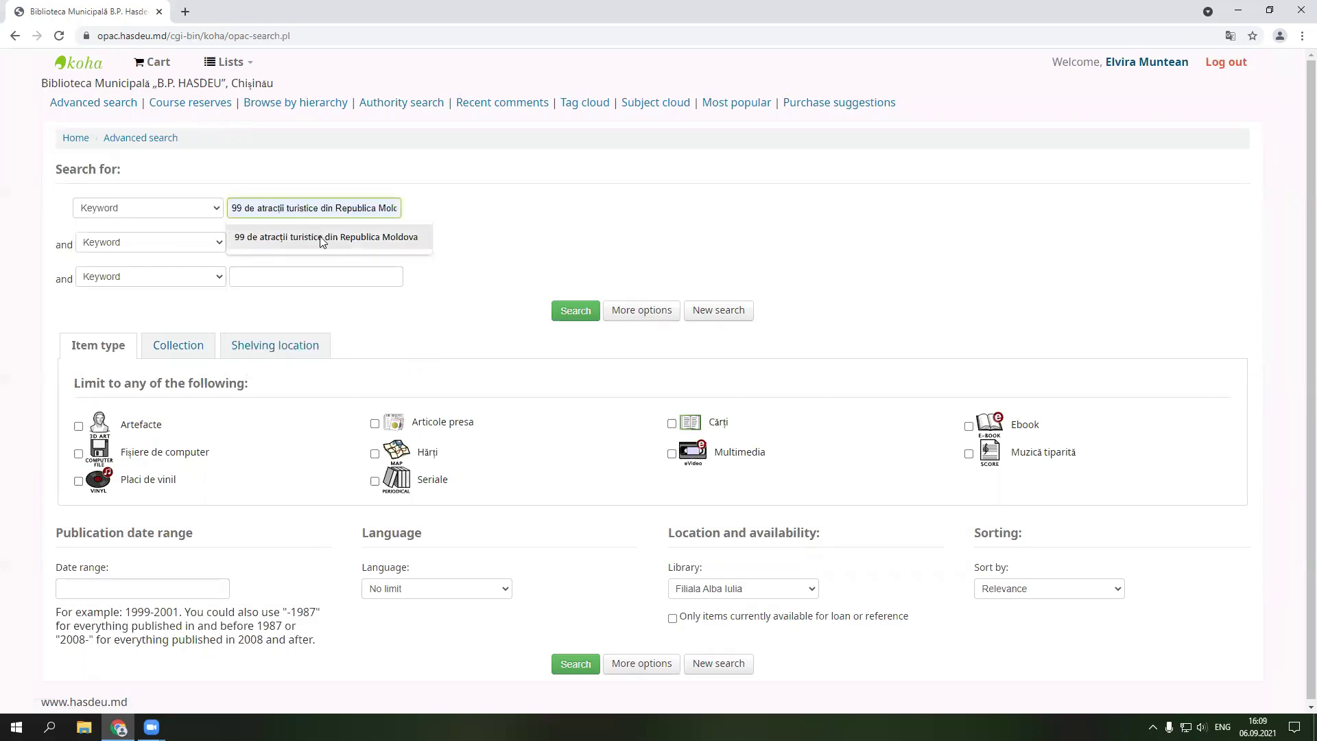
pyautogui.click(324, 237)
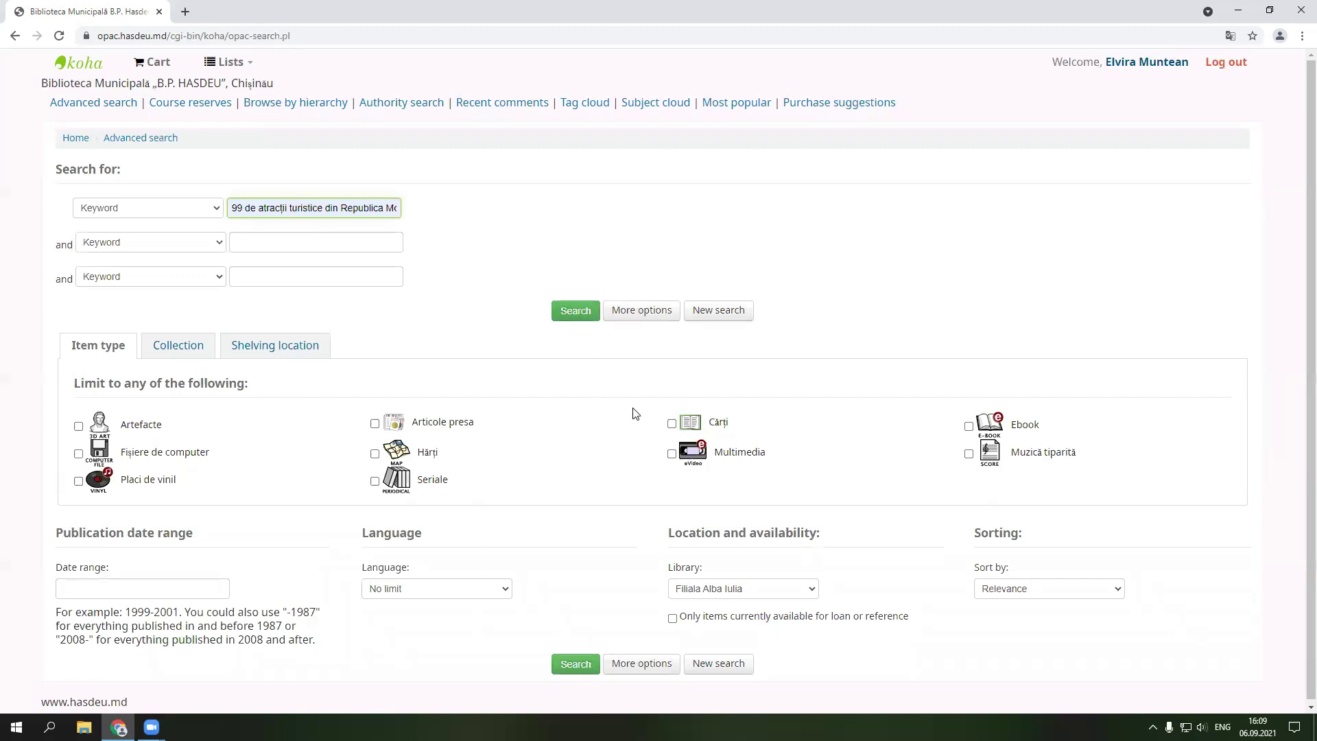
pyautogui.click(671, 424)
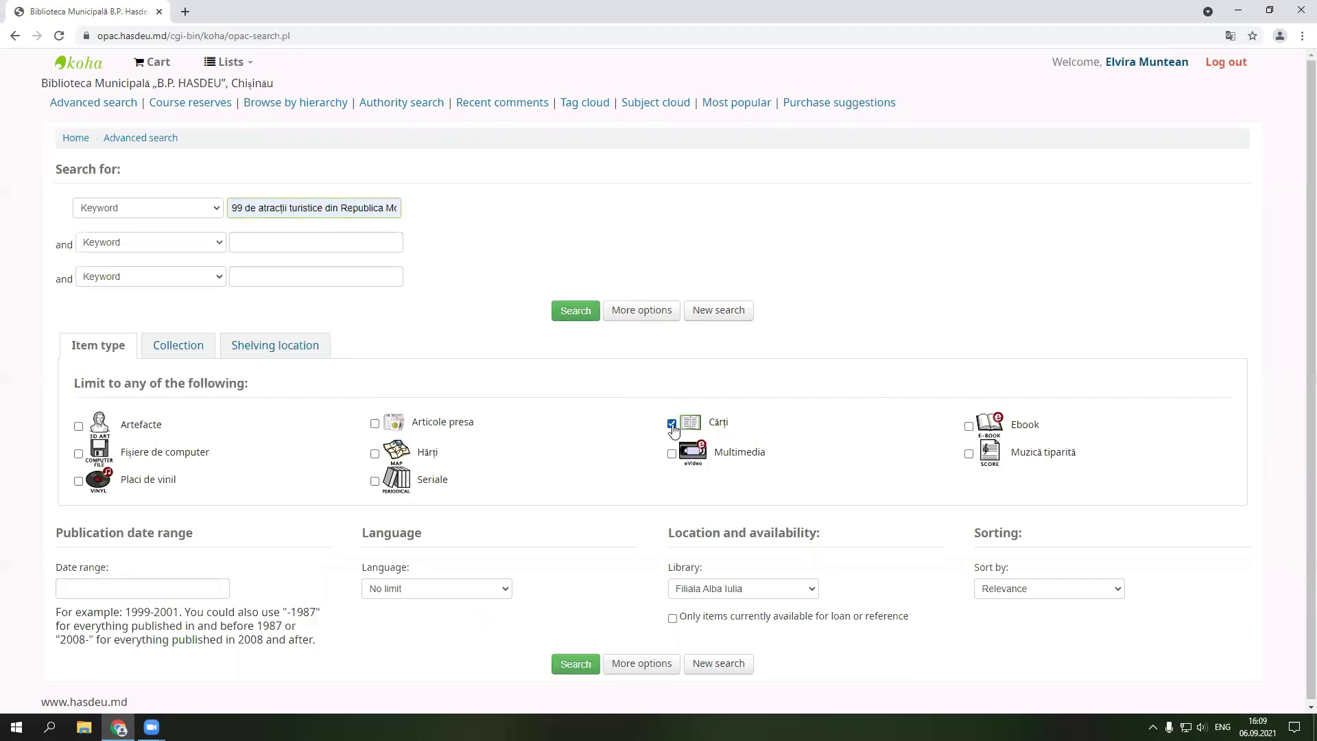
pyautogui.click(577, 315)
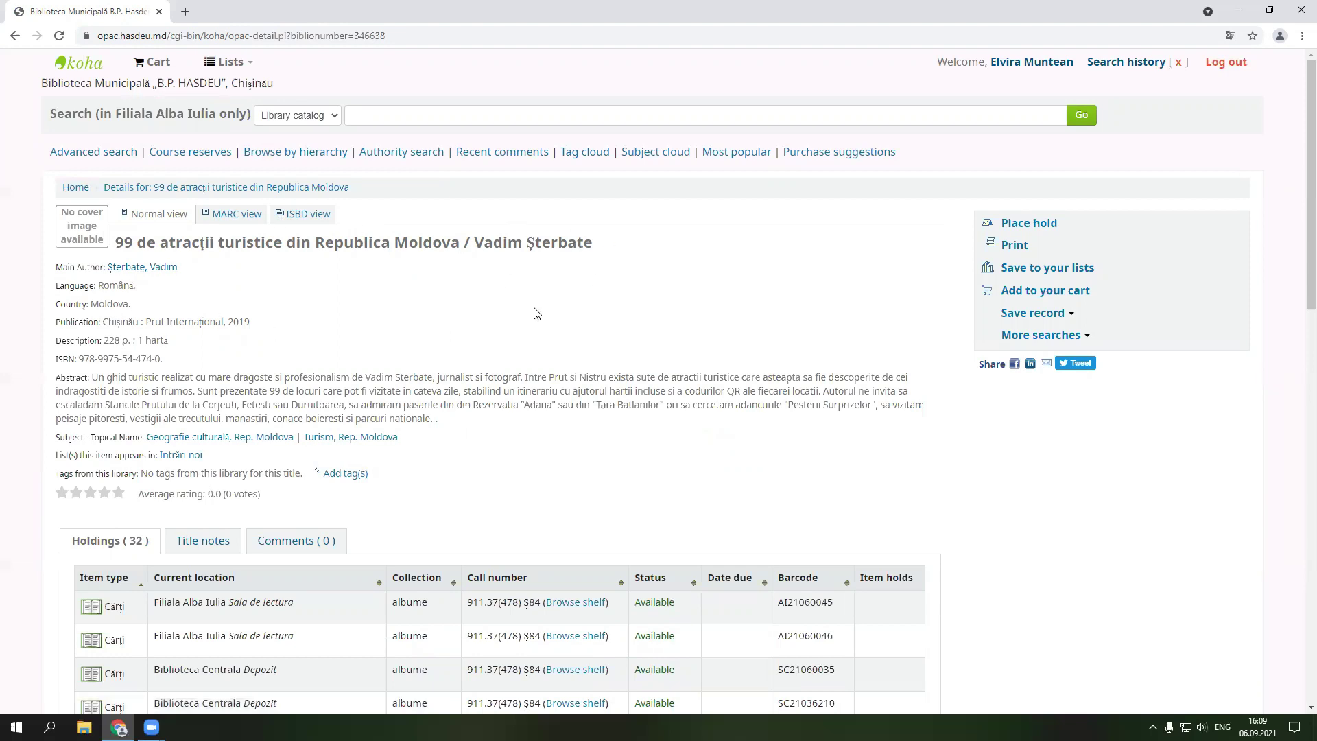
pyautogui.scroll(-3, 566, 319)
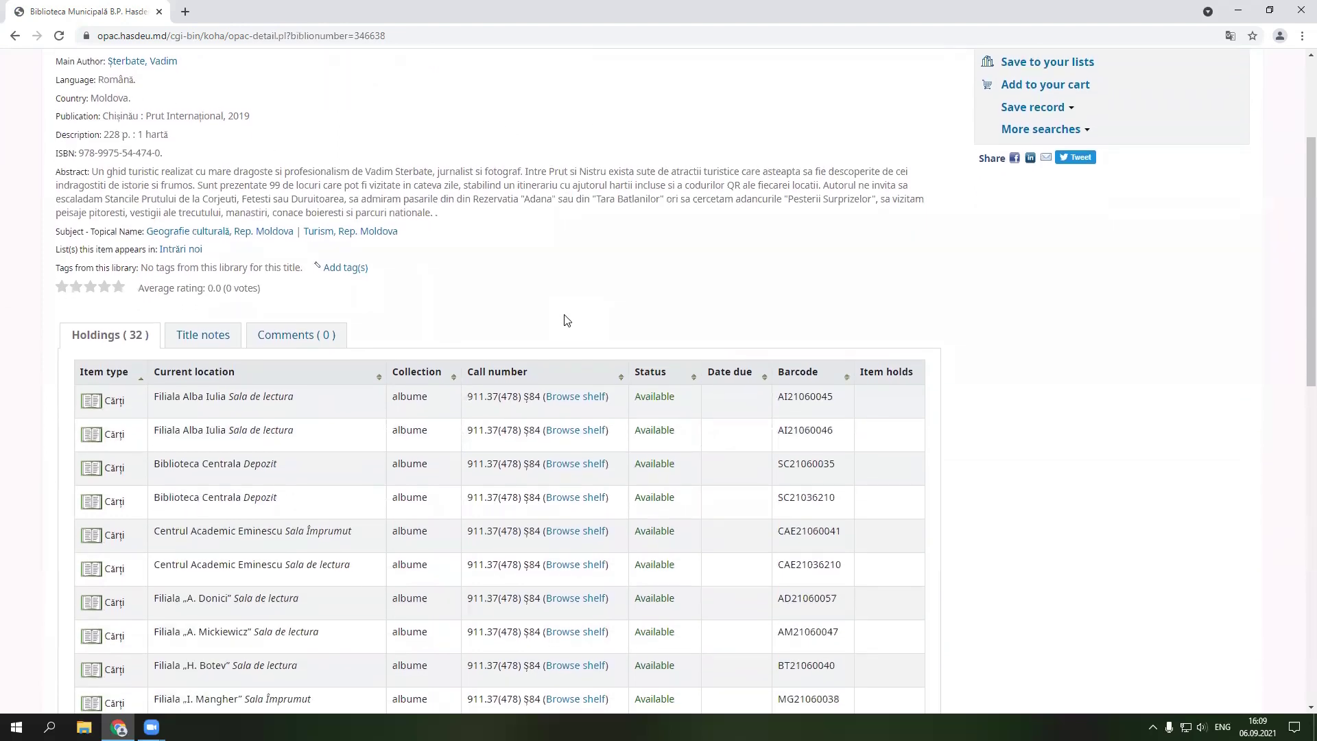
pyautogui.scroll(-8, 564, 320)
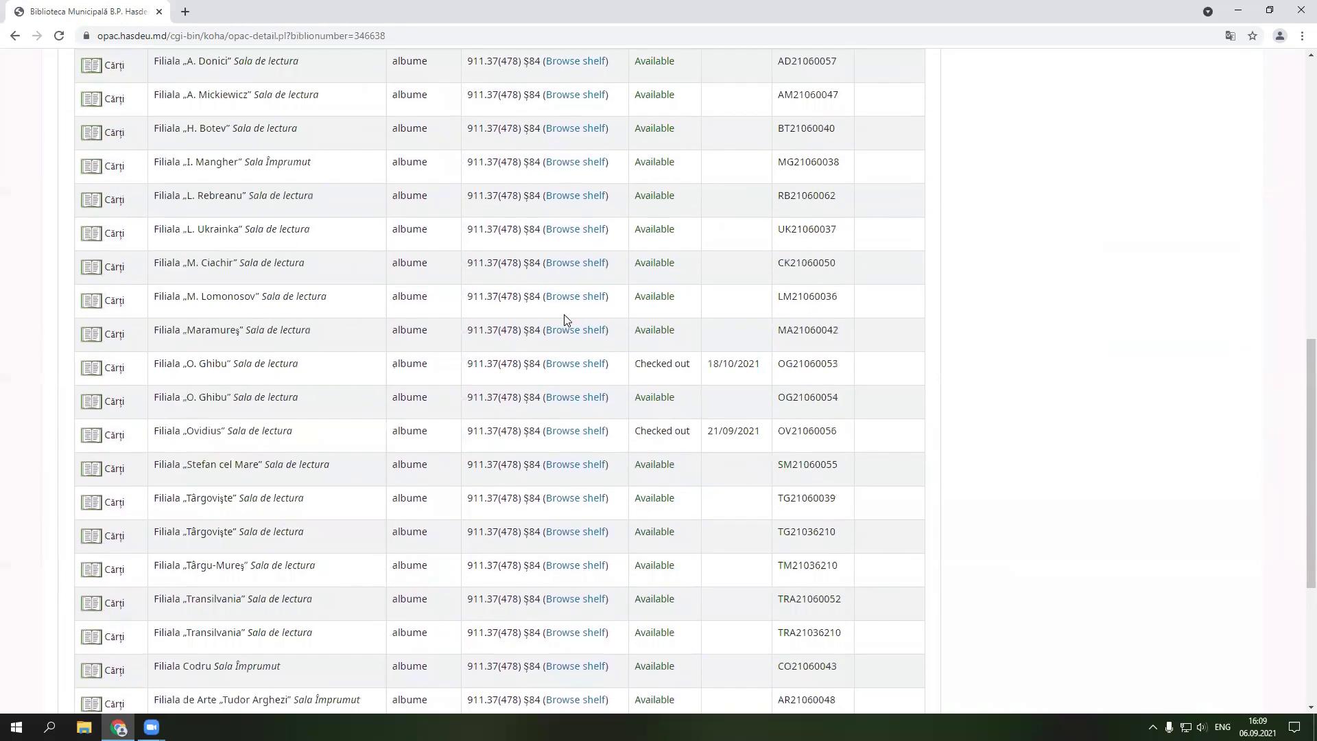
pyautogui.scroll(-5, 564, 314)
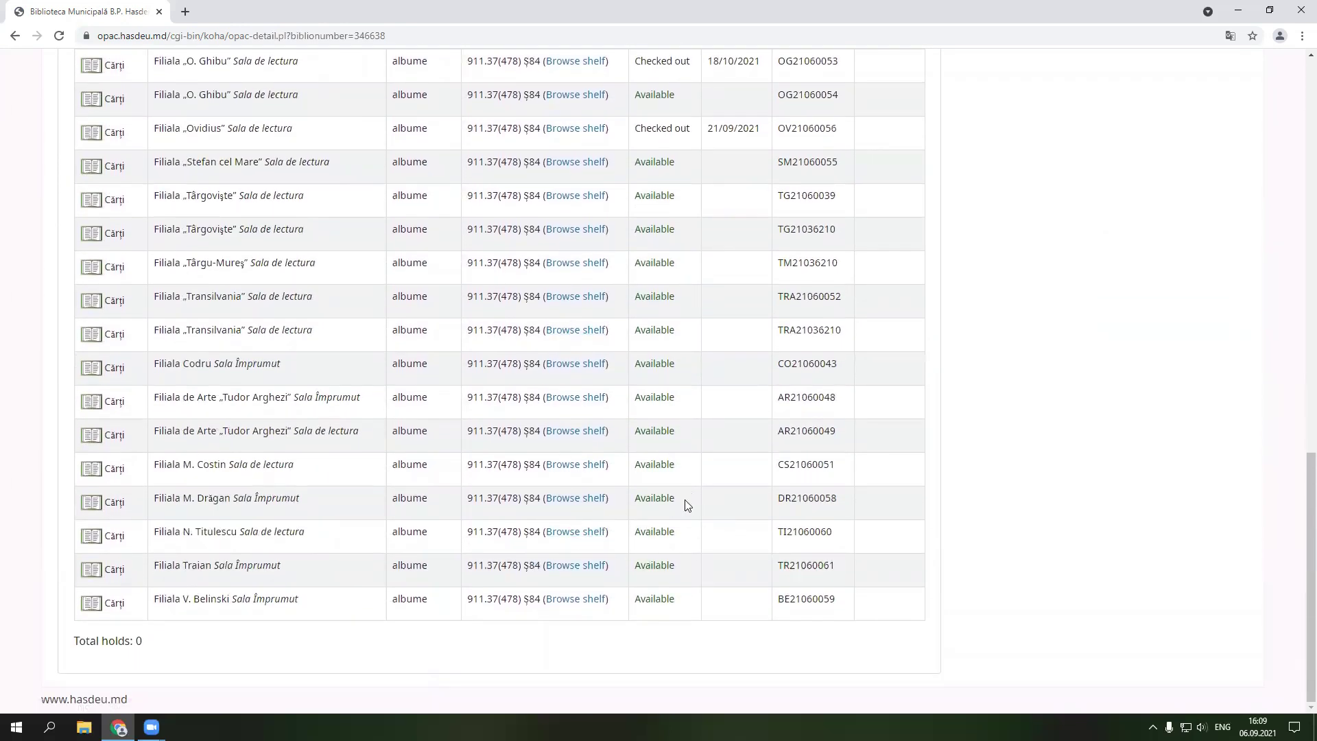
pyautogui.scroll(3, 186, 414)
pyautogui.scroll(3, 187, 411)
pyautogui.scroll(5, 186, 408)
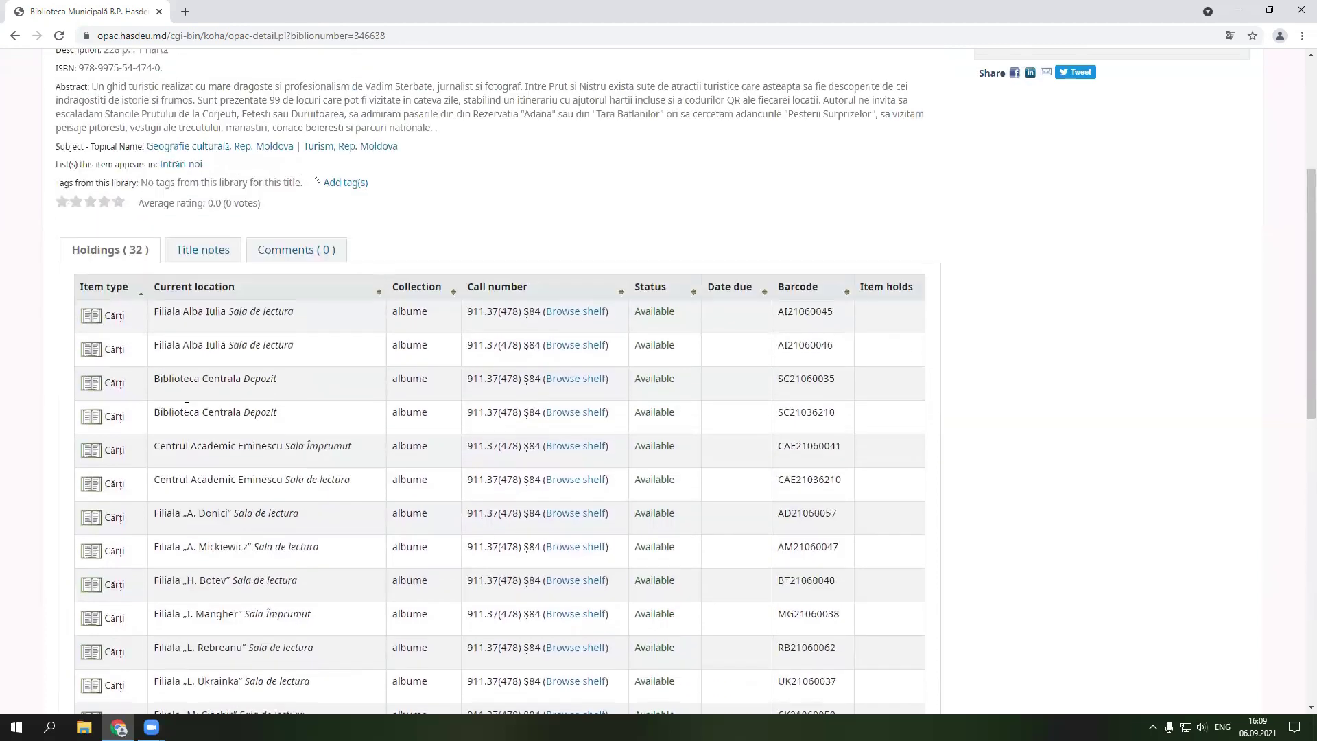
pyautogui.scroll(4, 187, 408)
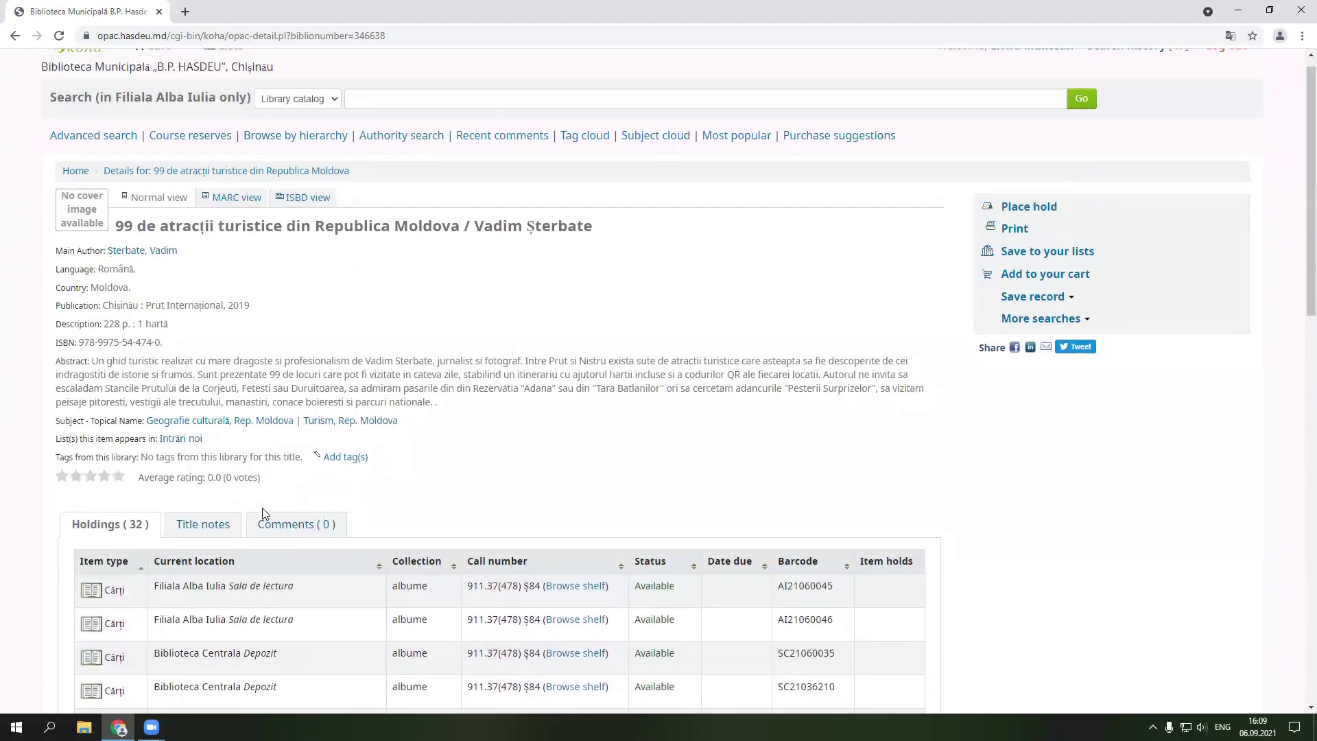
# - Add the tag 'atractii turistice' to the book's record
pyautogui.click(336, 458)
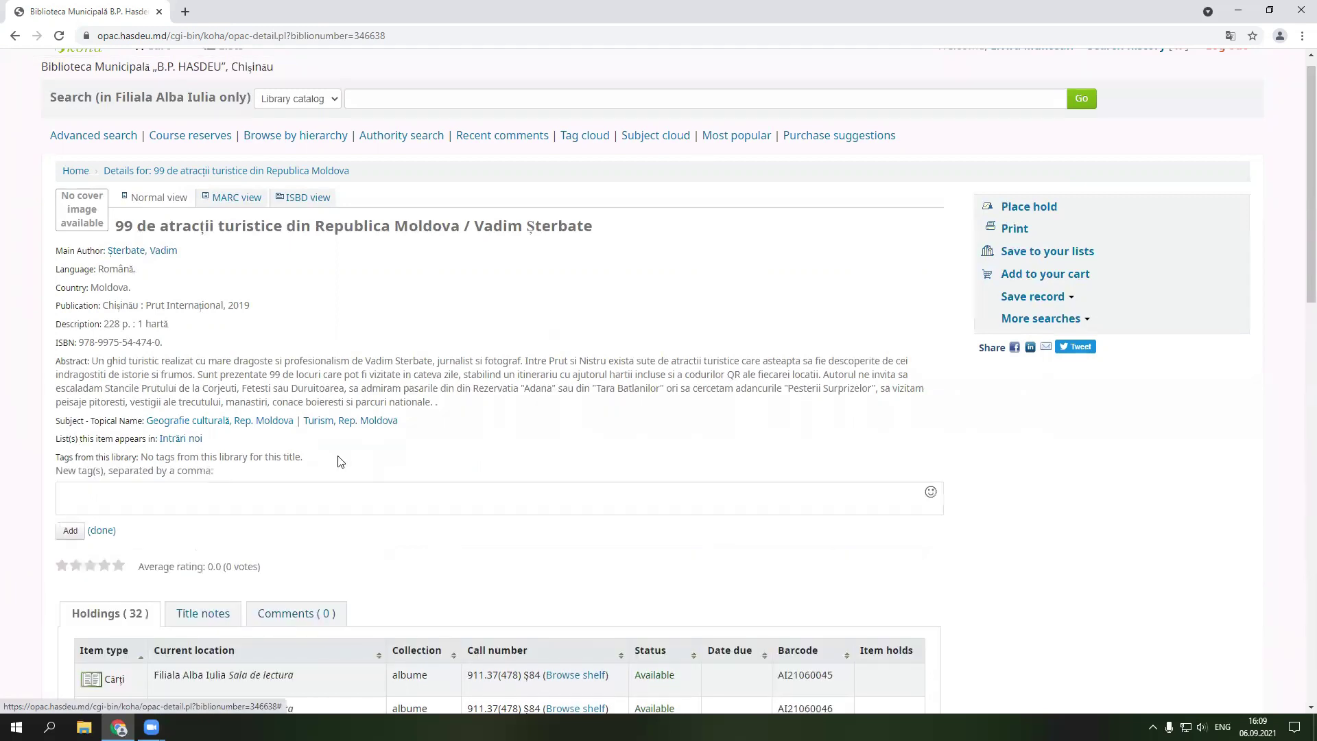
pyautogui.click(136, 497)
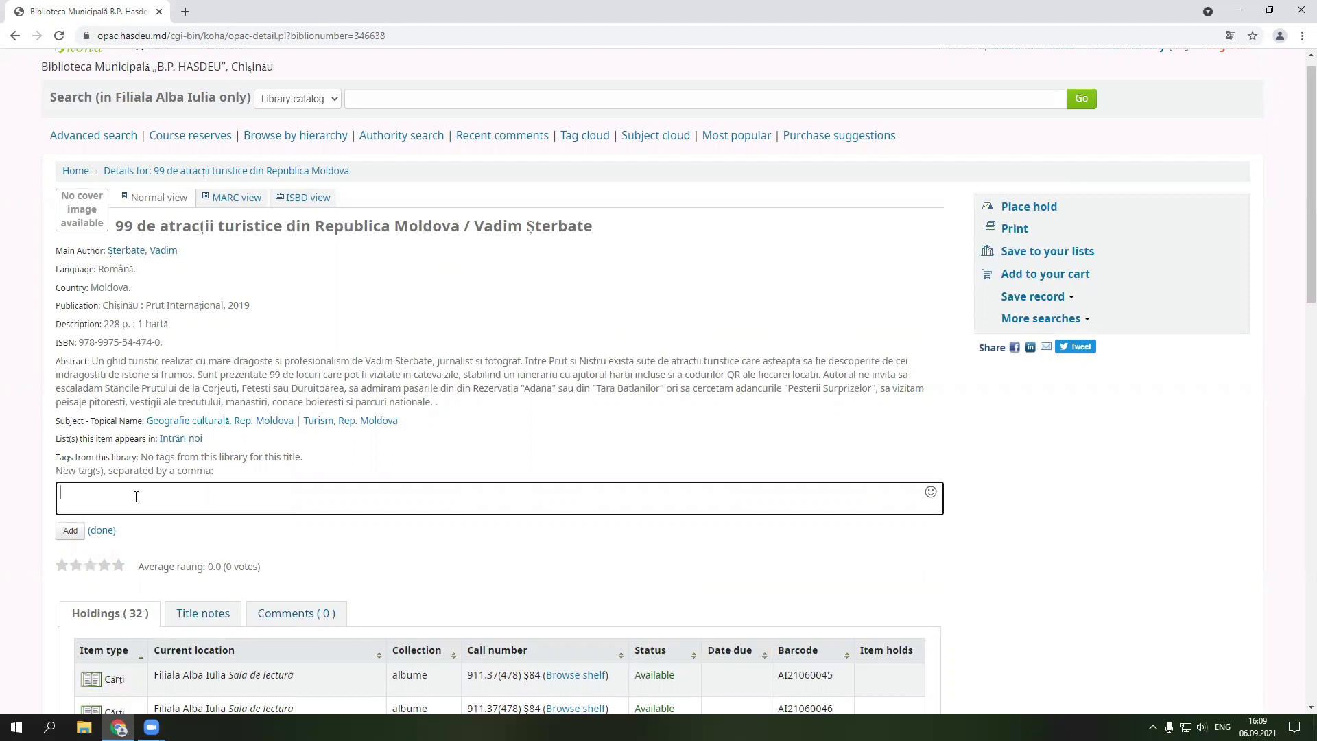
pyautogui.write('atractii turistice,')
pyautogui.click(77, 535)
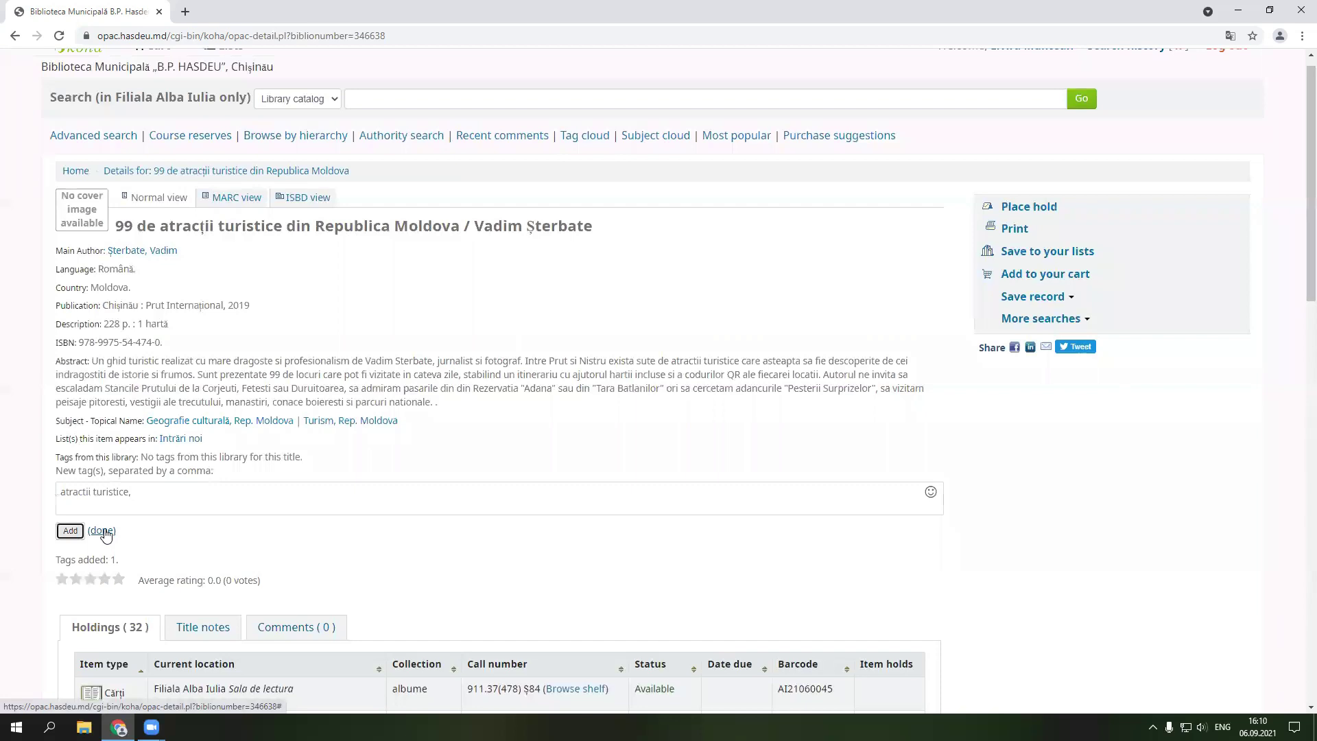
pyautogui.click(103, 532)
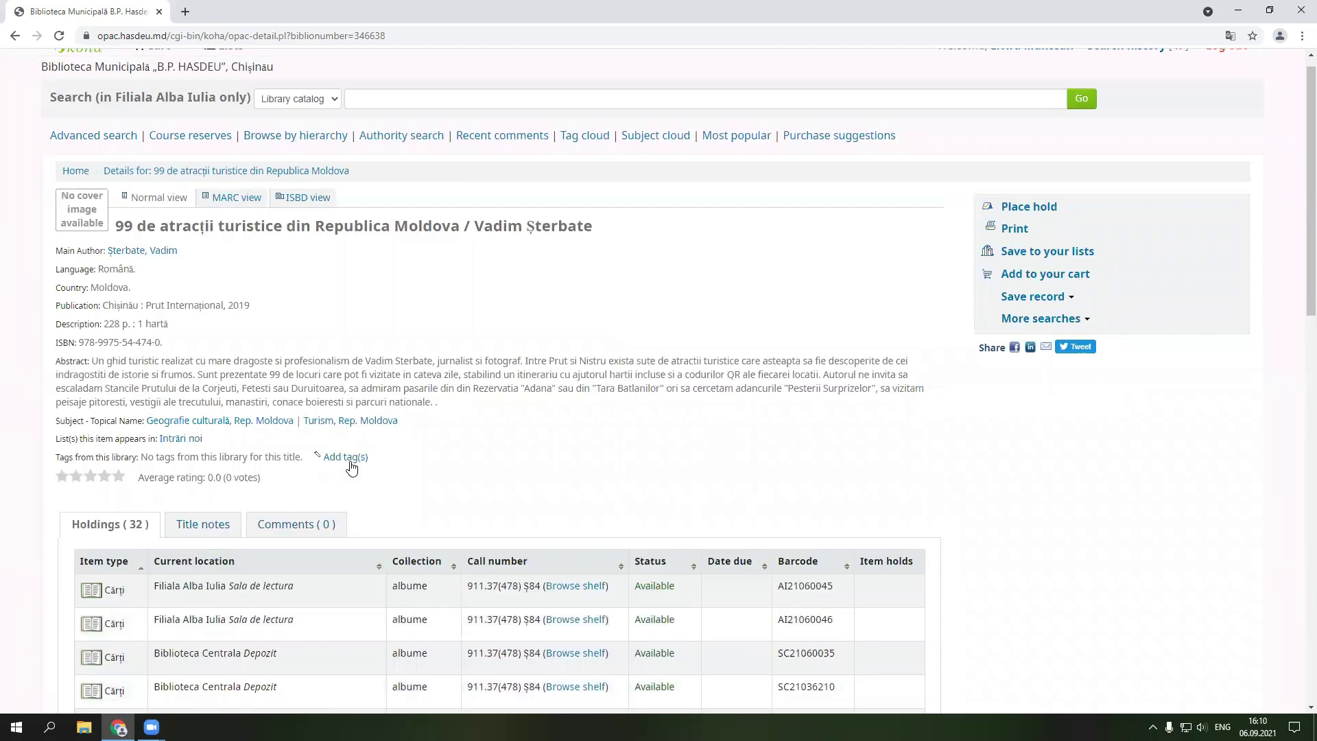
# - Check the book's empty Comments, close the comment popup without posting, and log out
pyautogui.scroll(-1, 484, 451)
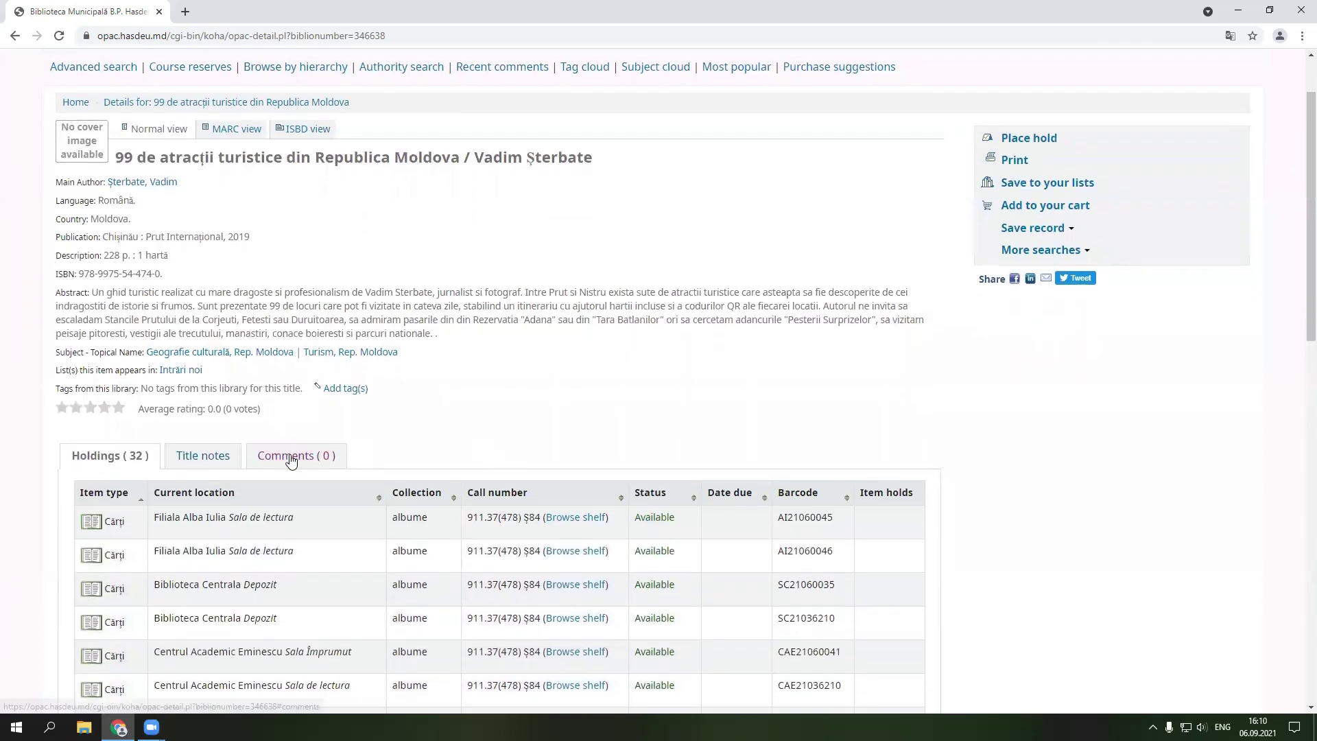
pyautogui.click(291, 457)
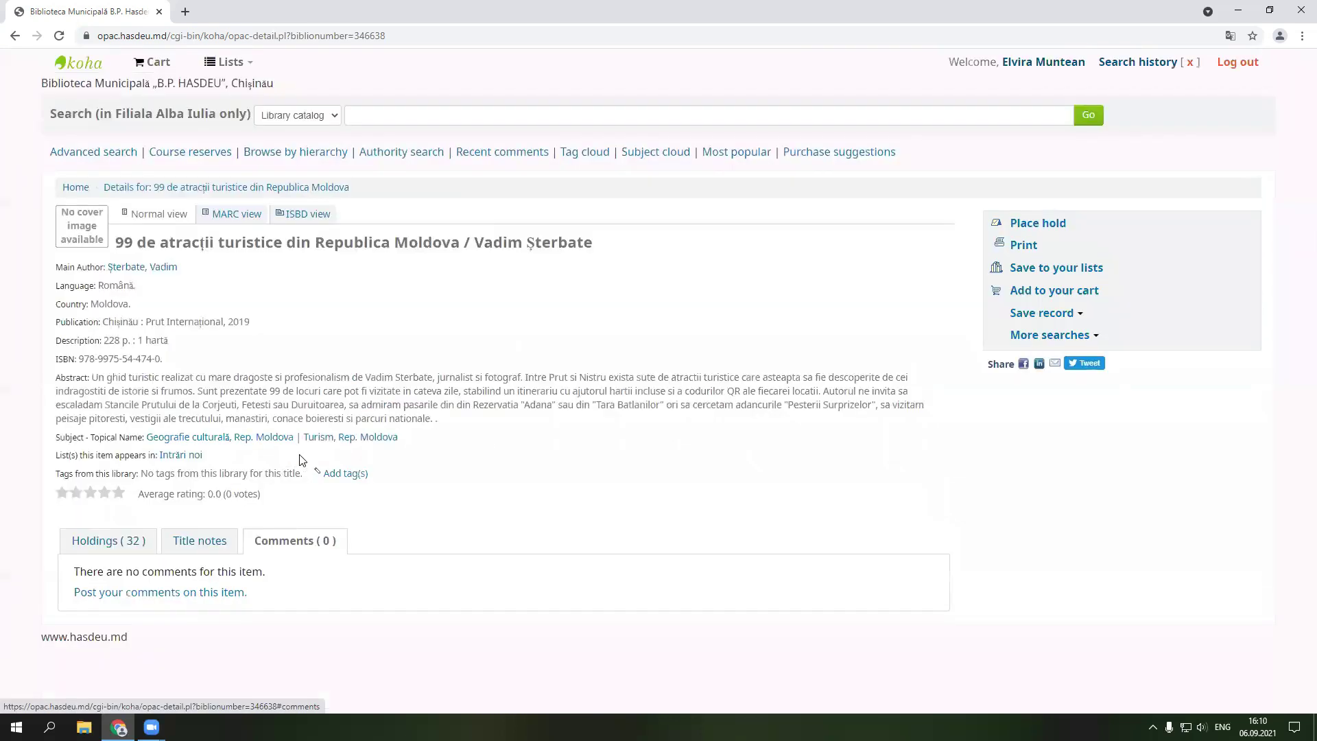
pyautogui.click(145, 598)
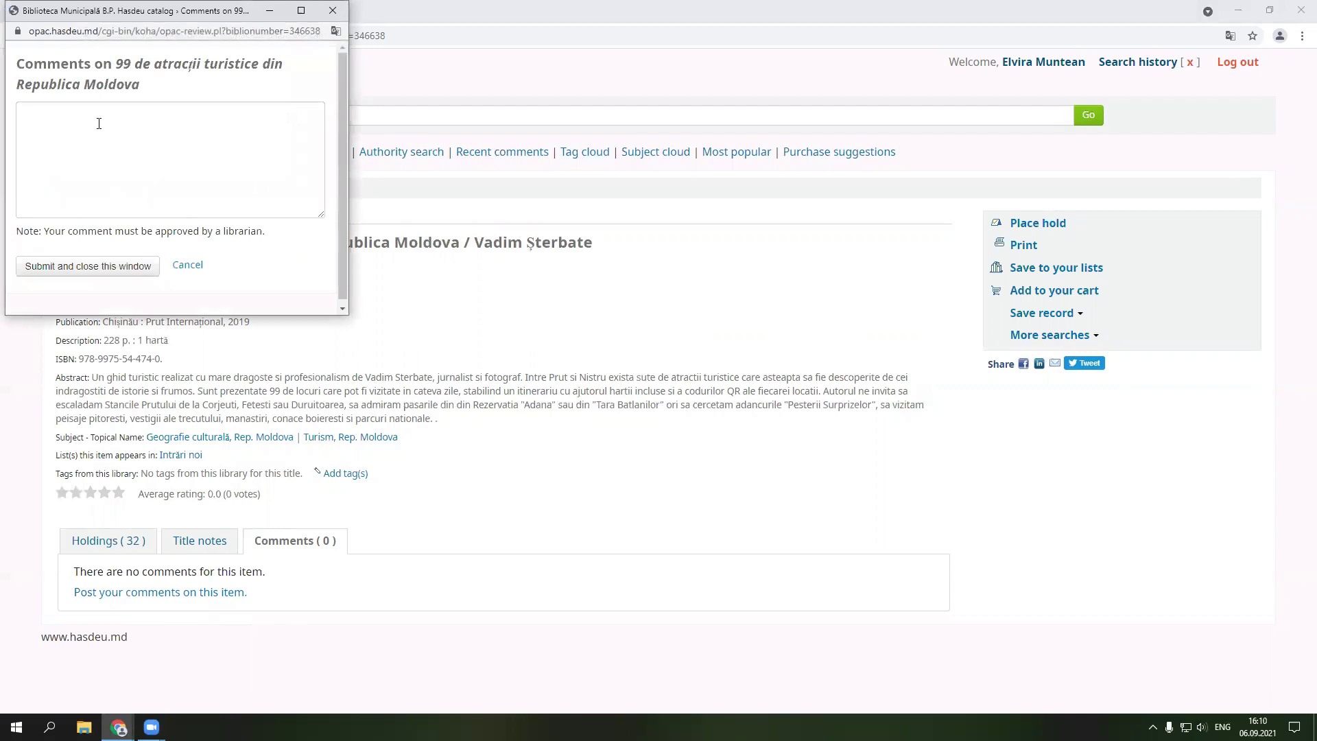
pyautogui.click(337, 12)
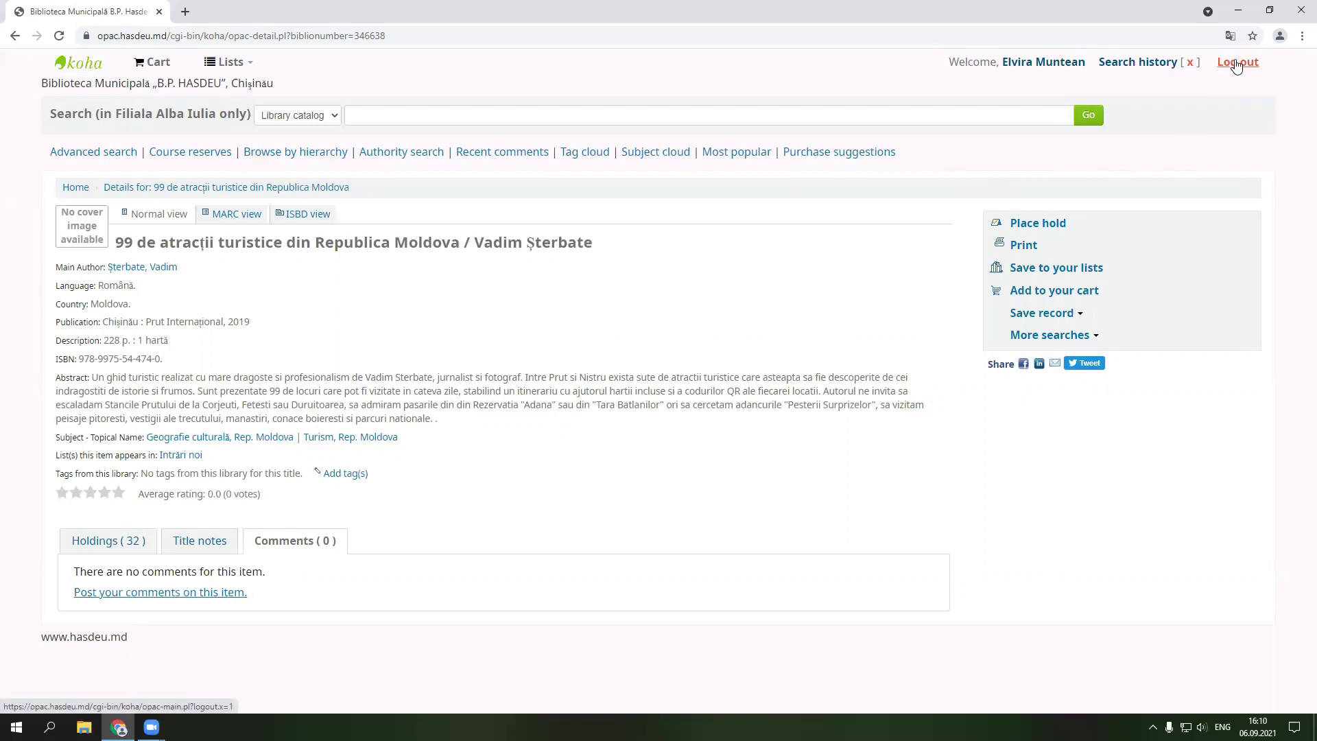
pyautogui.click(1236, 64)
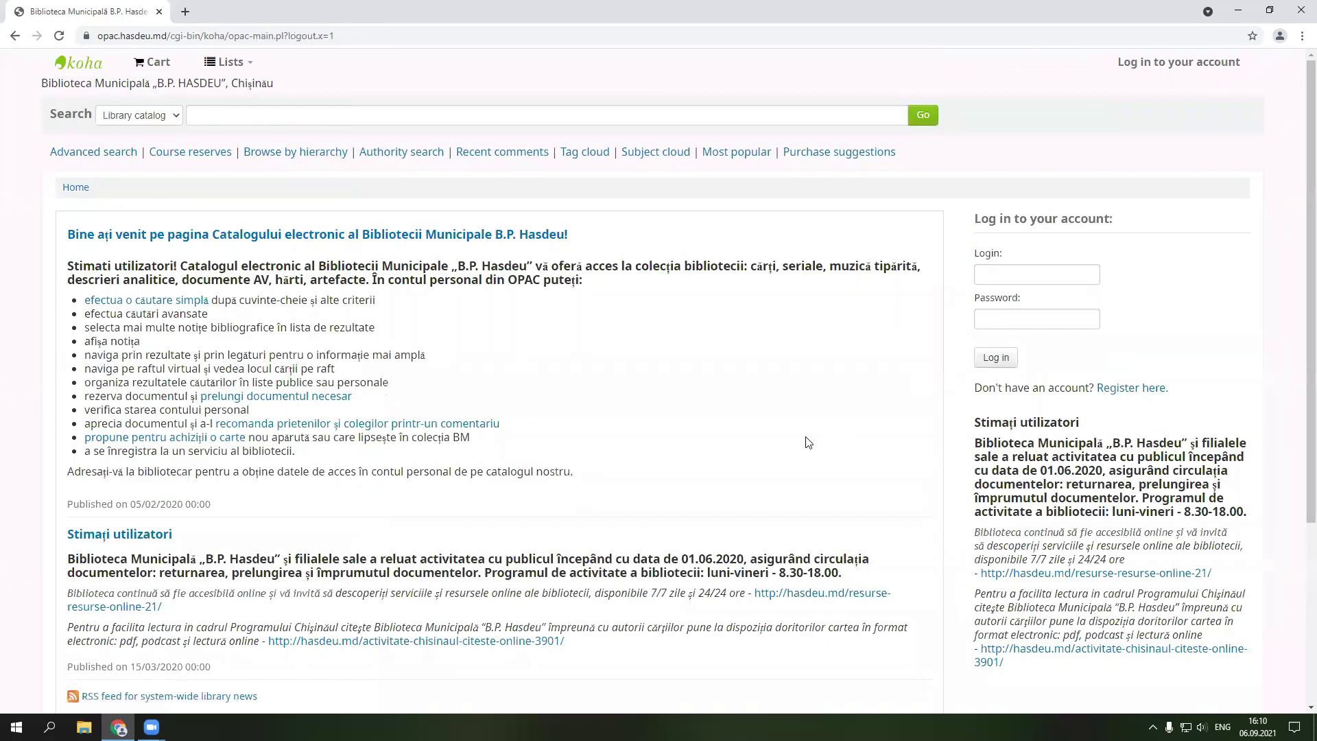